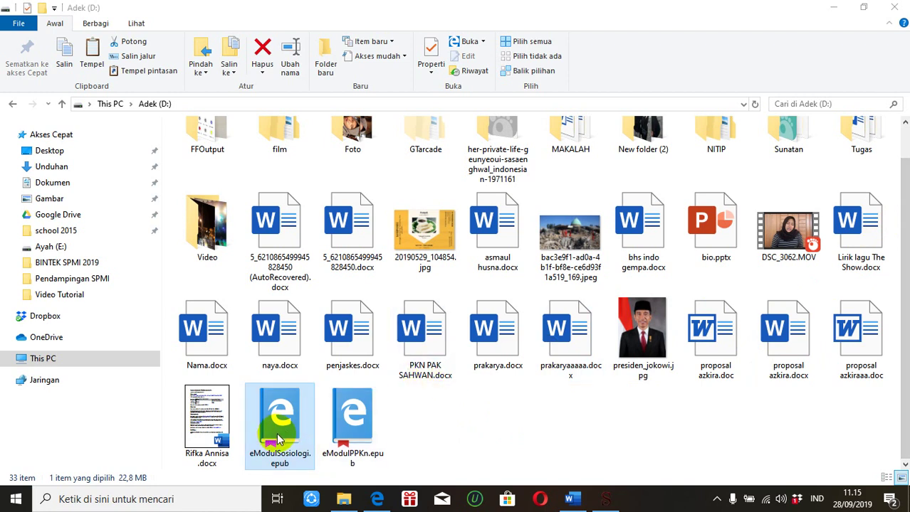
Try to open eModulPPKn.epub from drive D: in its default reader
left_click(365, 427)
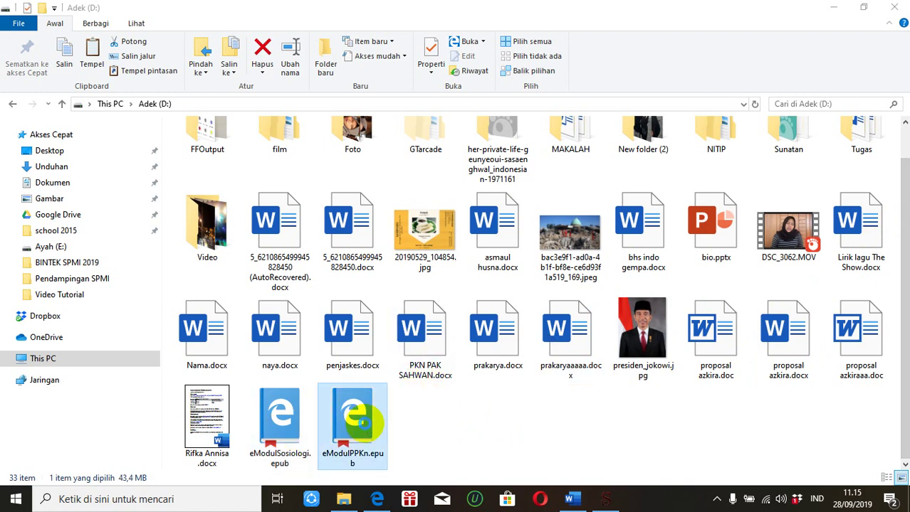
left_click(293, 427)
left_click(348, 426)
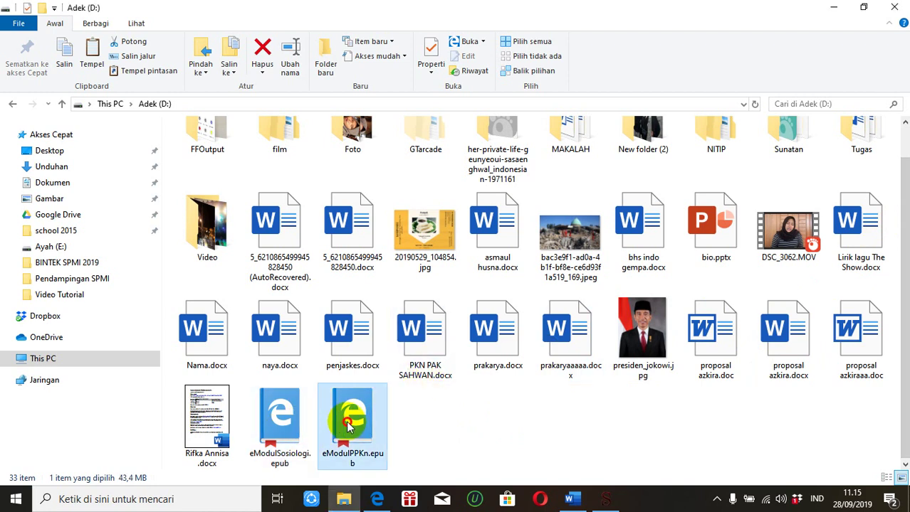
left_click(292, 423)
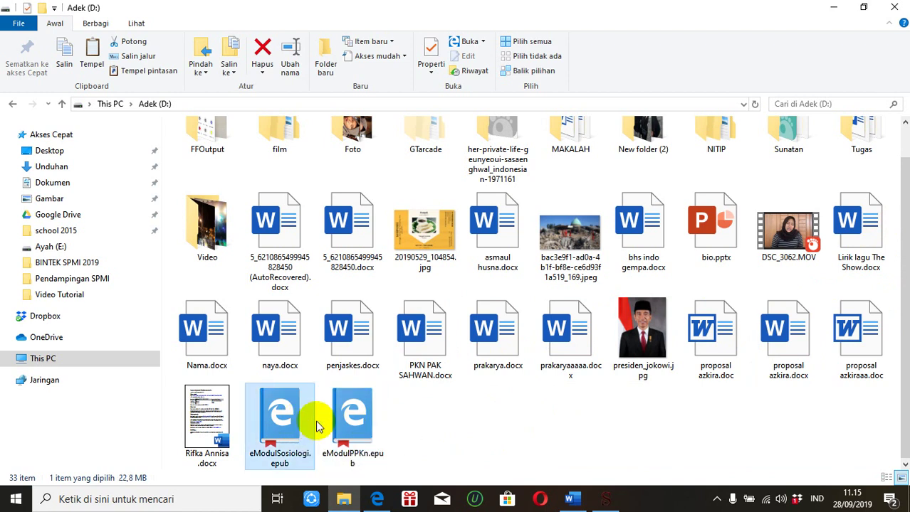
left_click(343, 423)
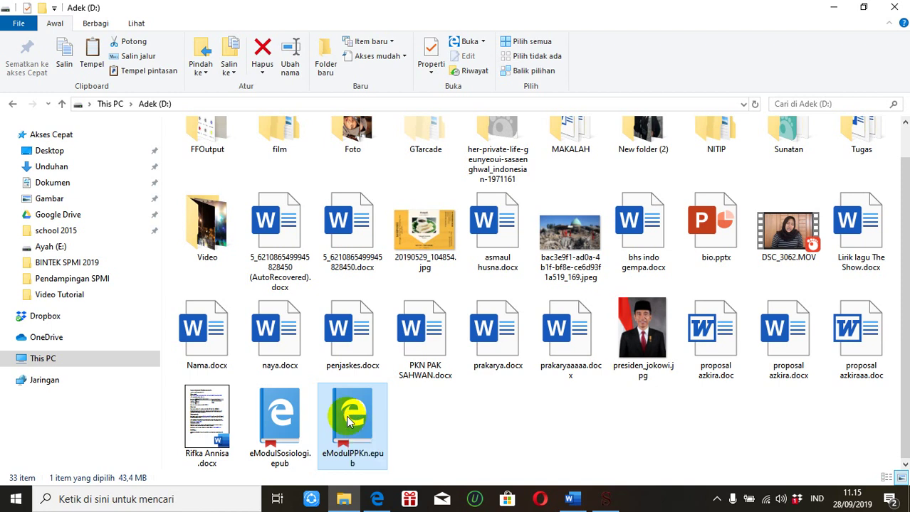
double_click(348, 421)
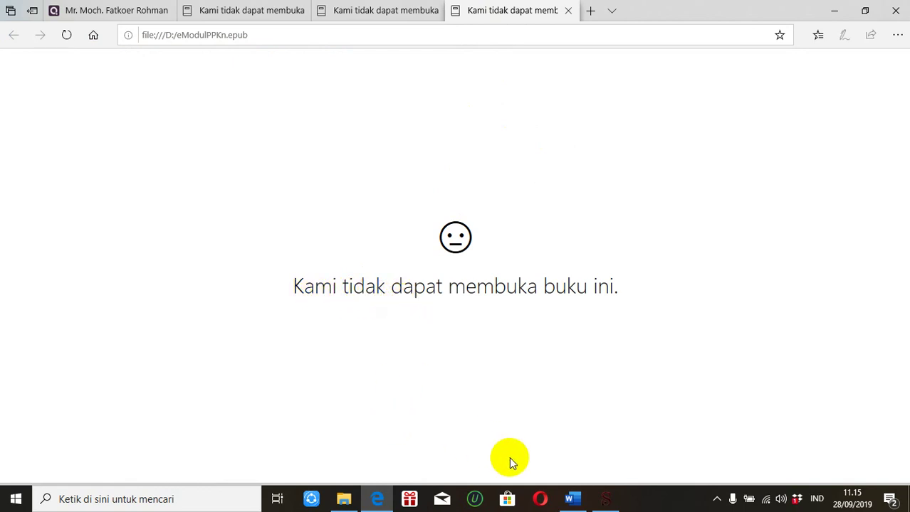
Return to File Explorer, try to open eModulSosiologi.epub from drive D:, and view it in the Edge browser
left_click(354, 501)
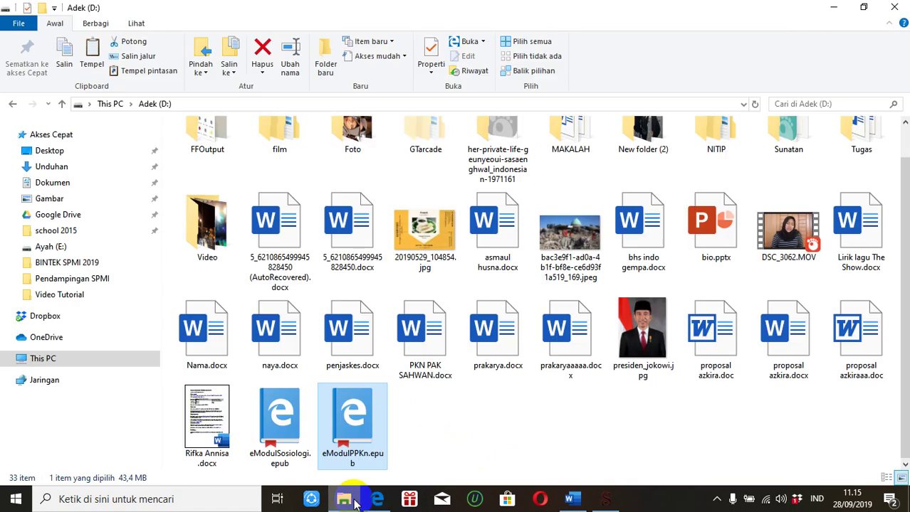
double_click(279, 425)
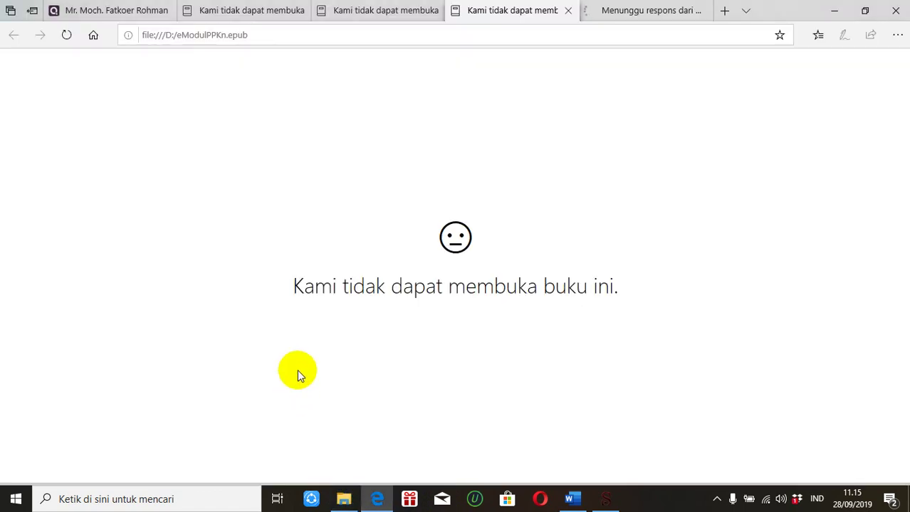
left_click(632, 12)
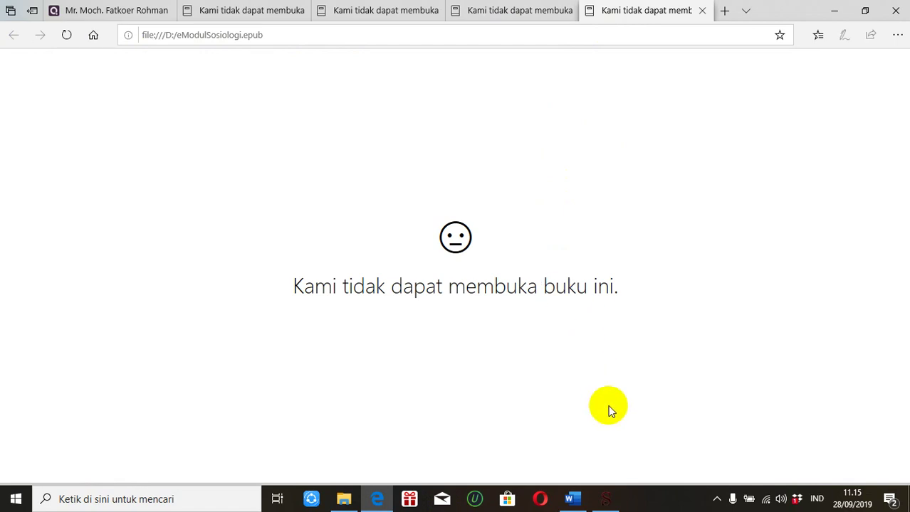
Switch to Sigil, try to load eModulPPKn.epub from the Adek (D:) drive, and dismiss the message
left_click(605, 497)
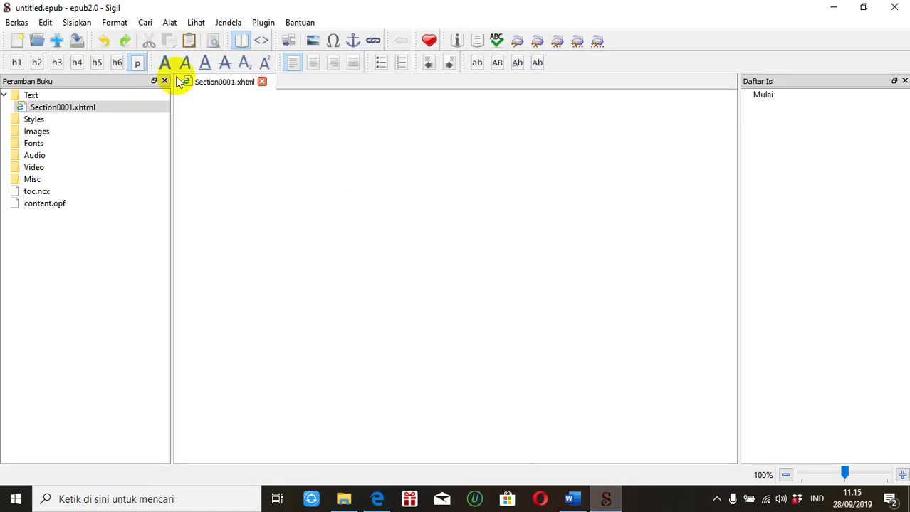
left_click(19, 26)
left_click(35, 52)
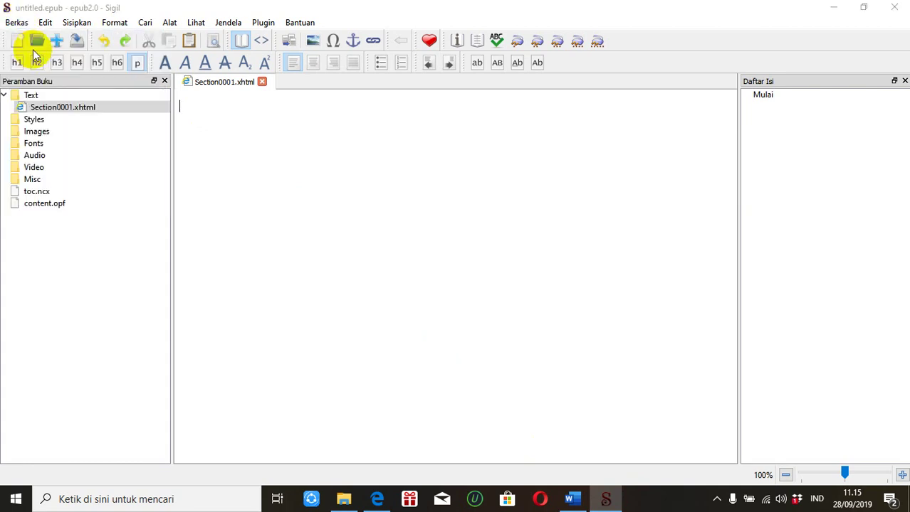
mouse_move(101, 173)
left_mouse_down()
mouse_move(101, 184)
mouse_move(101, 161)
mouse_move(101, 191)
mouse_move(101, 174)
left_mouse_up()
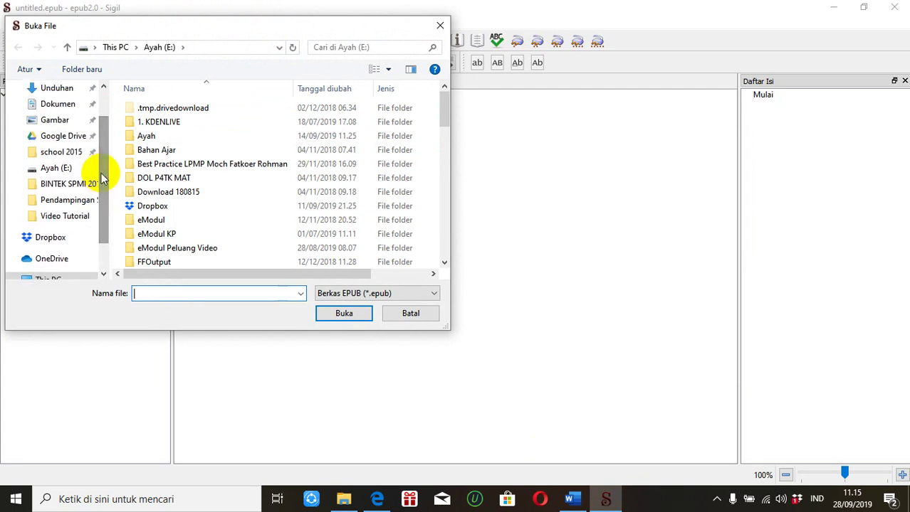
left_click(115, 48)
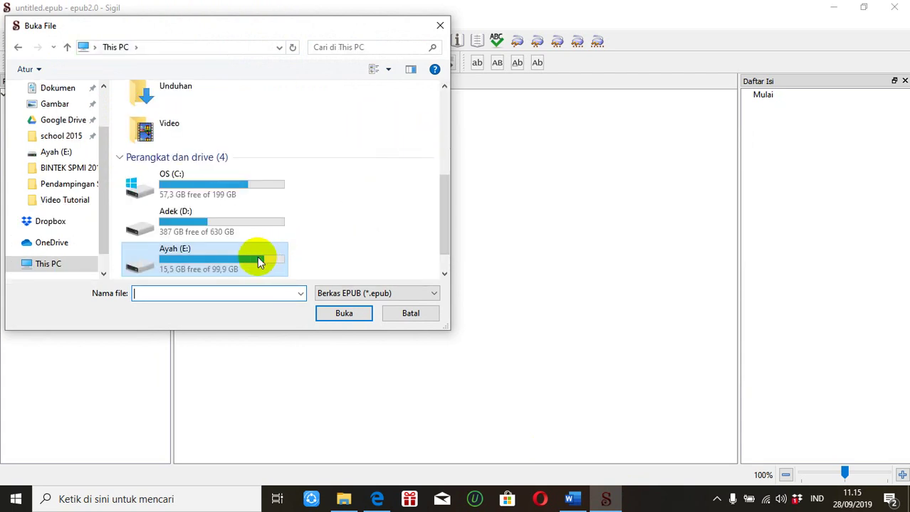
double_click(217, 227)
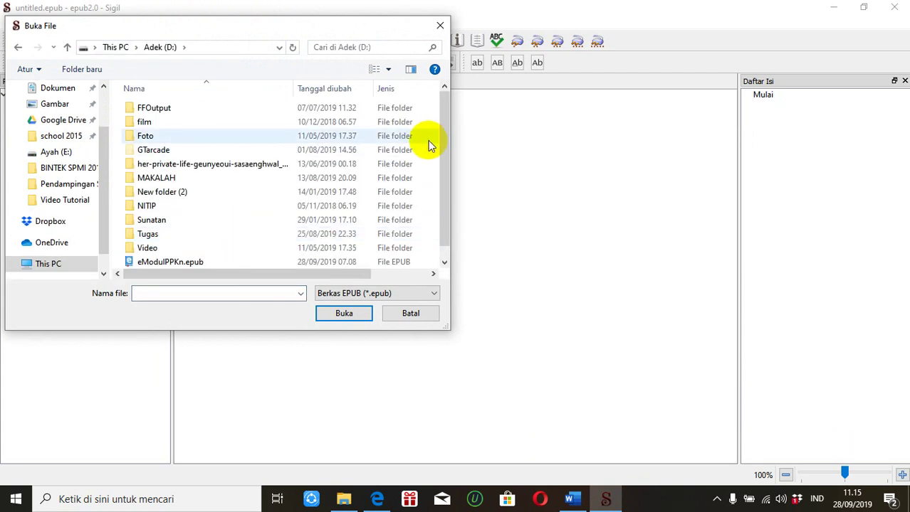
left_click_drag(443, 144, 448, 162)
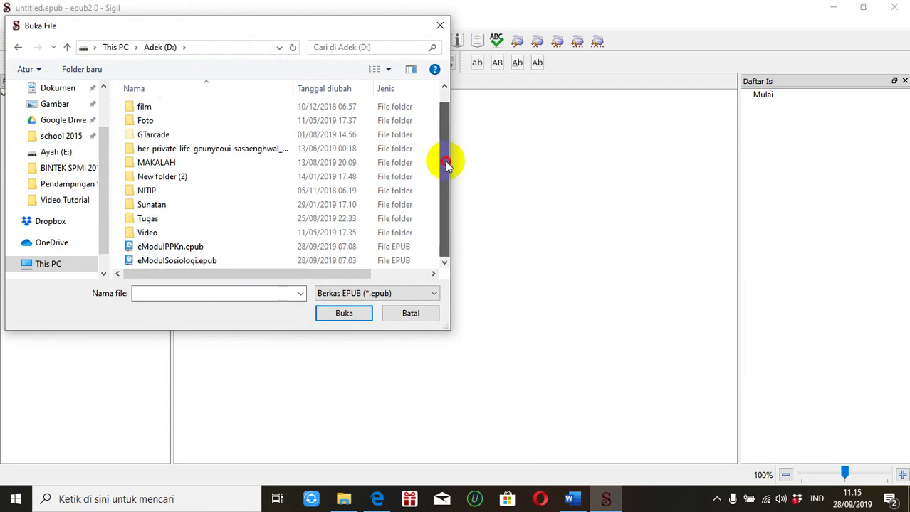
left_click(169, 249)
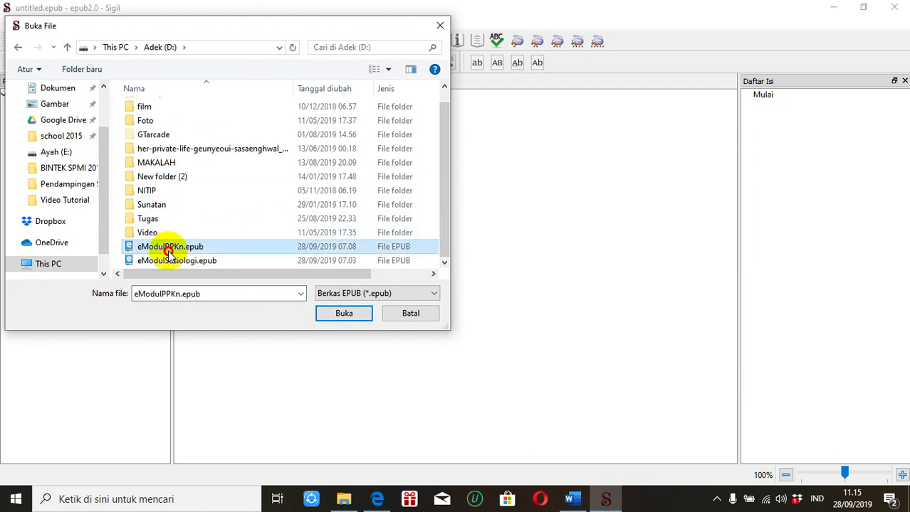
double_click(169, 249)
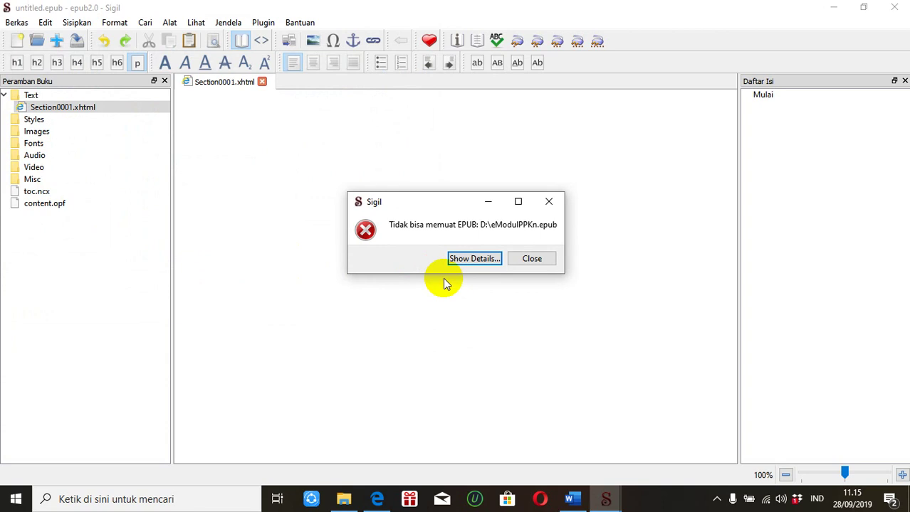
left_click(531, 258)
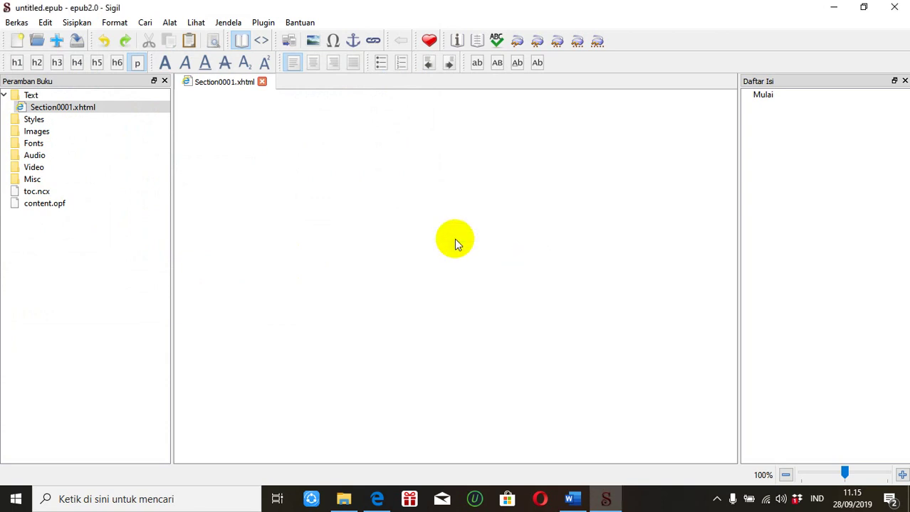
Try to load eModulSosiologi.epub from the Ayah (E:) drive and dismiss the message
left_click(14, 23)
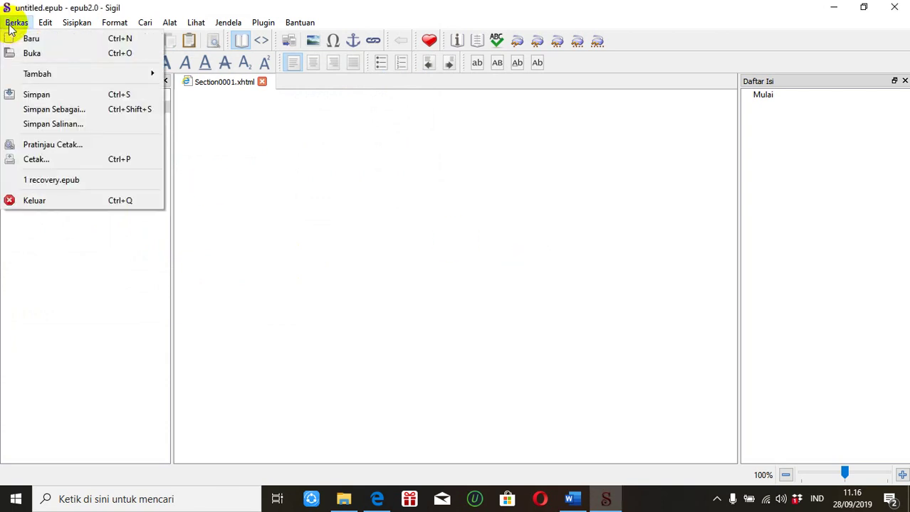
left_click(31, 55)
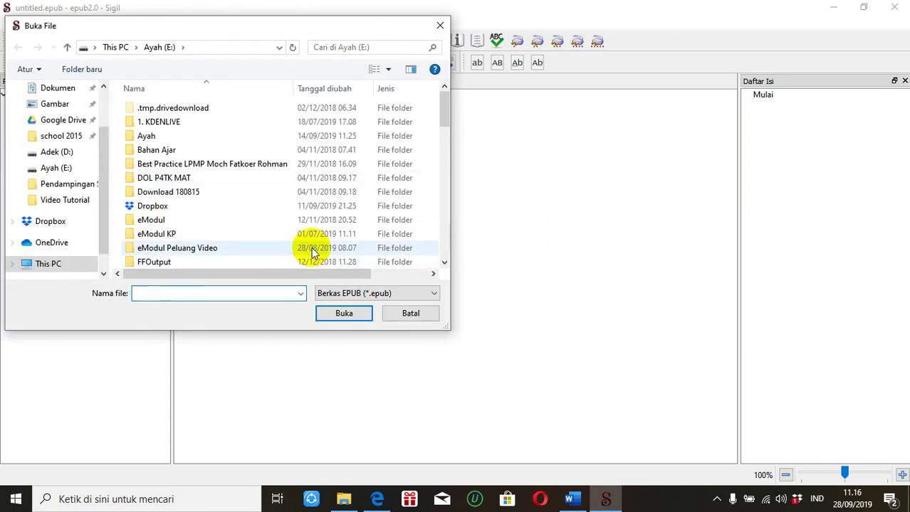
left_click_drag(442, 98, 459, 240)
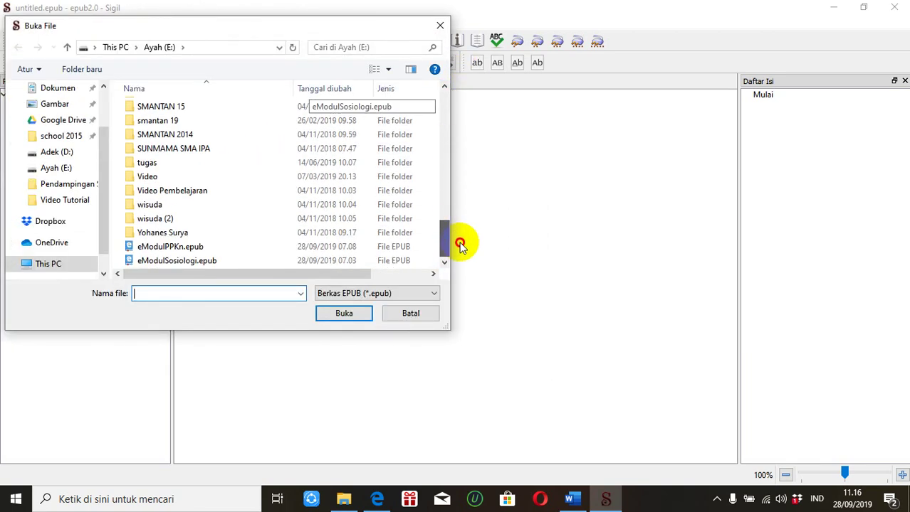
double_click(183, 261)
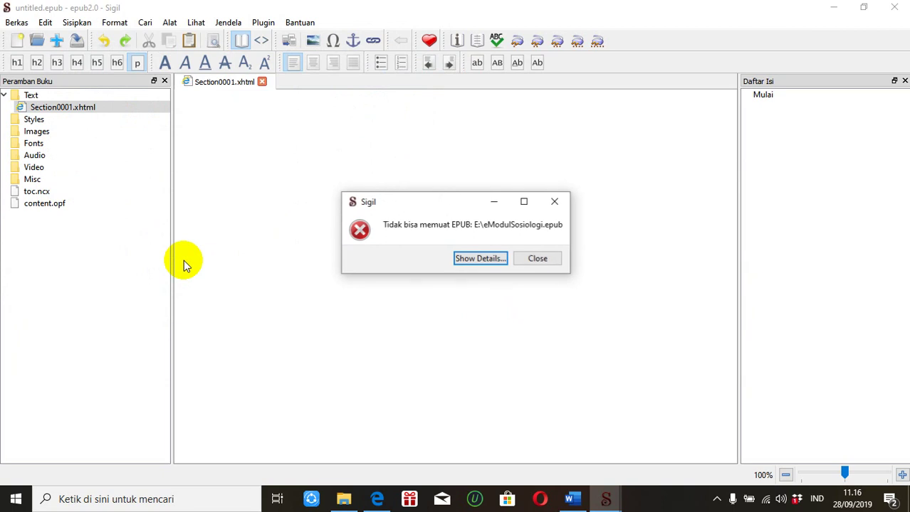
left_click(536, 259)
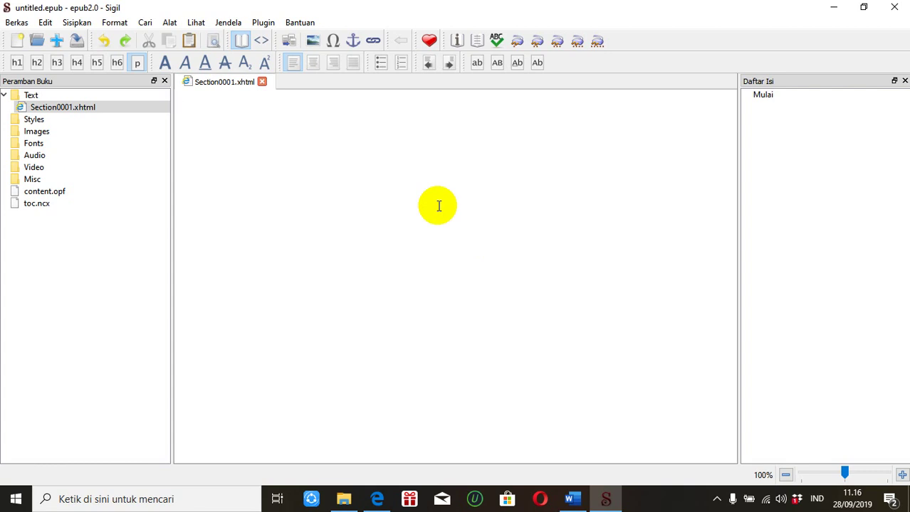
Switch to File Explorer and extract eModulPPKn.epub with 7-Zip to D:\PPKn, keeping the eModulPPKn subfolder, and close the extraction report
left_click(347, 503)
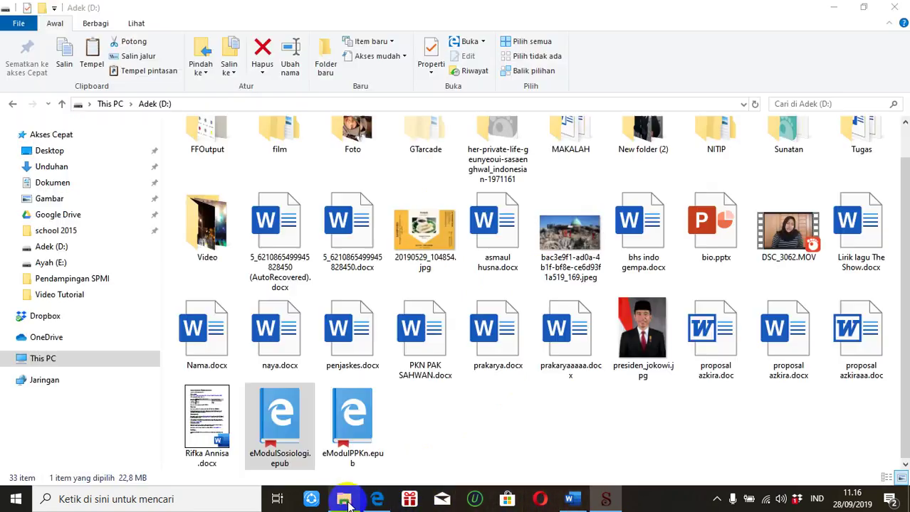
left_click(411, 427)
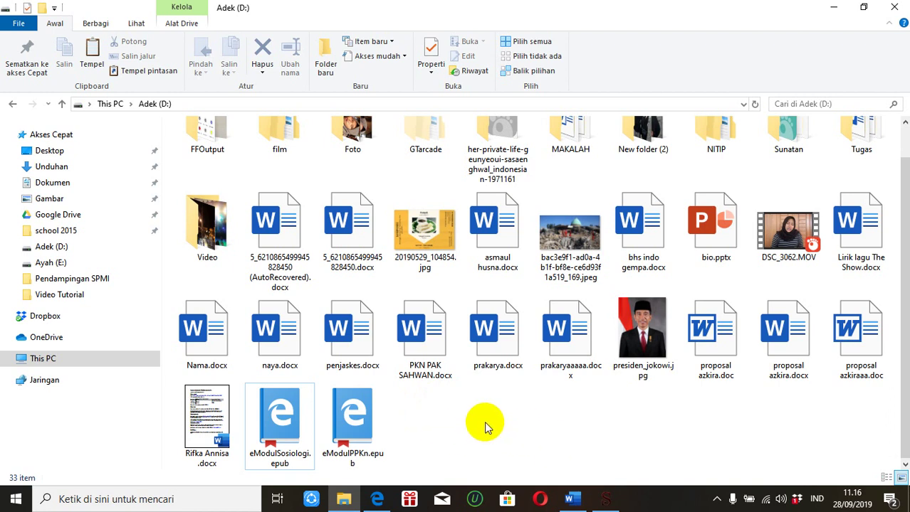
left_click(357, 413)
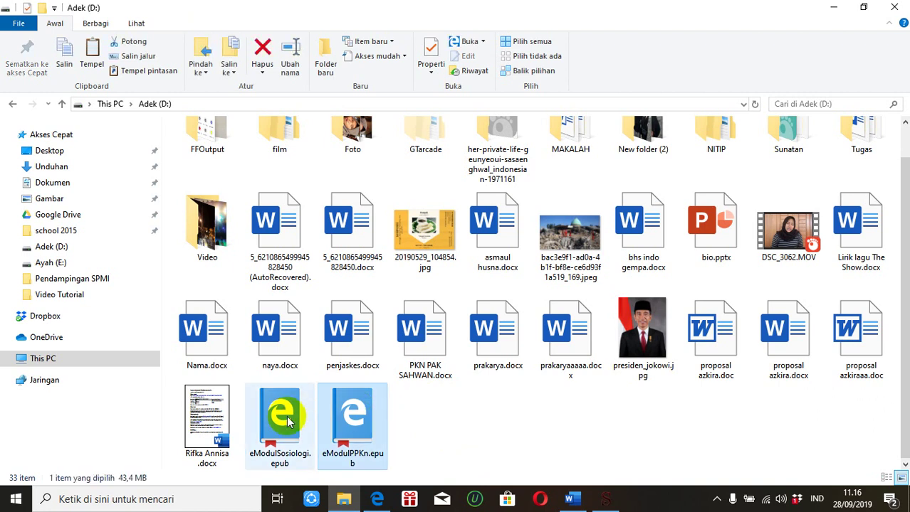
right_click(344, 433)
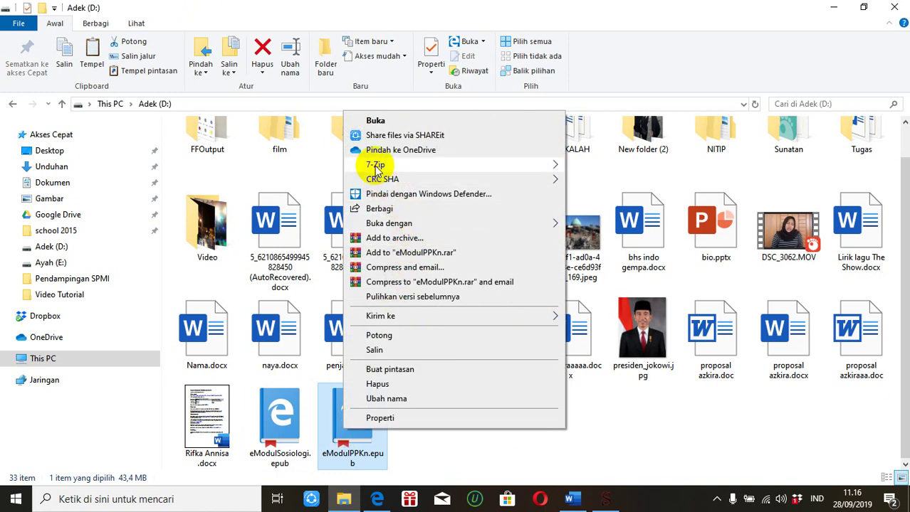
mouse_move(377, 171)
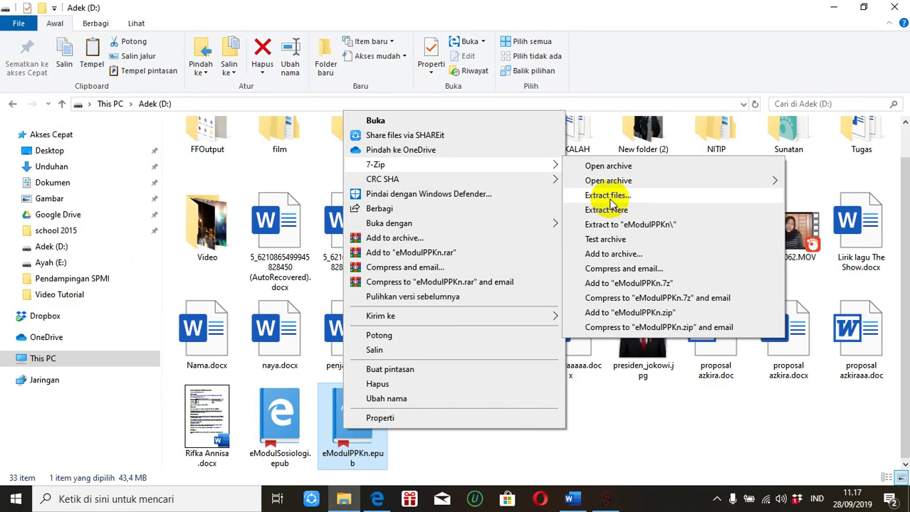
left_click(474, 257)
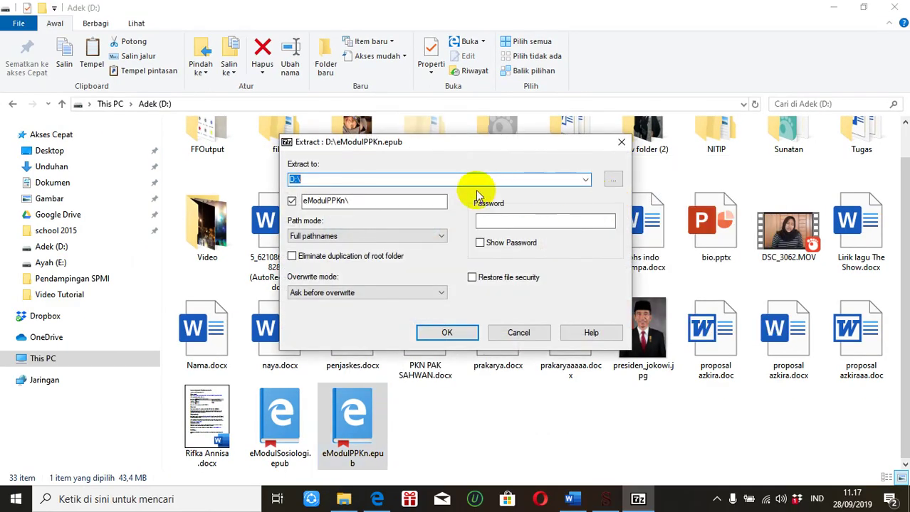
left_click(428, 181)
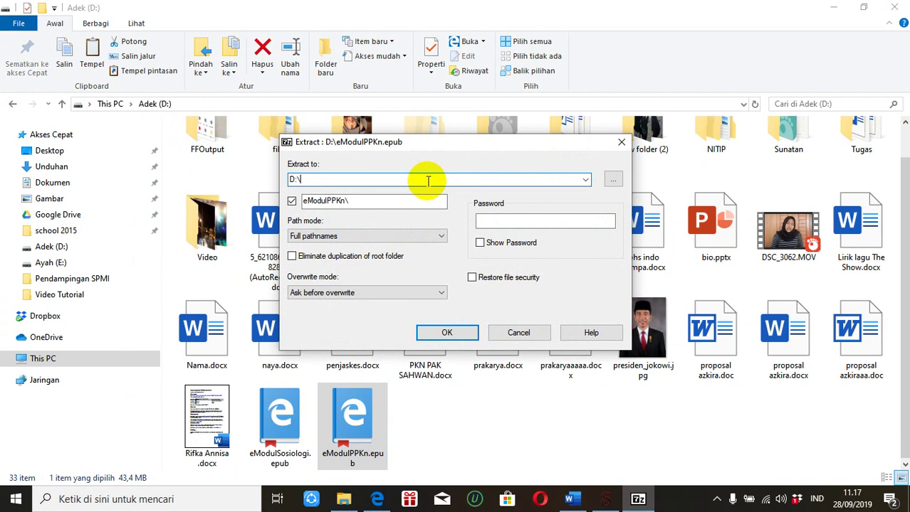
type("PPKn")
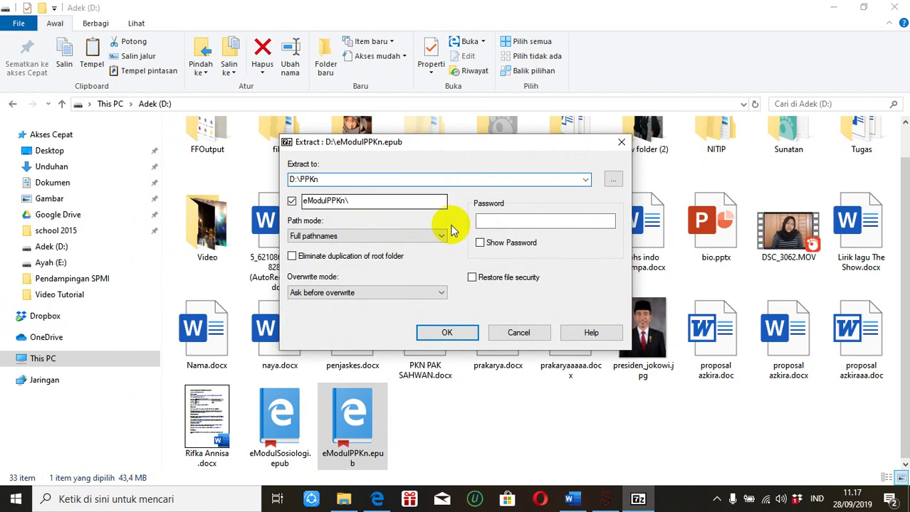
left_click(448, 333)
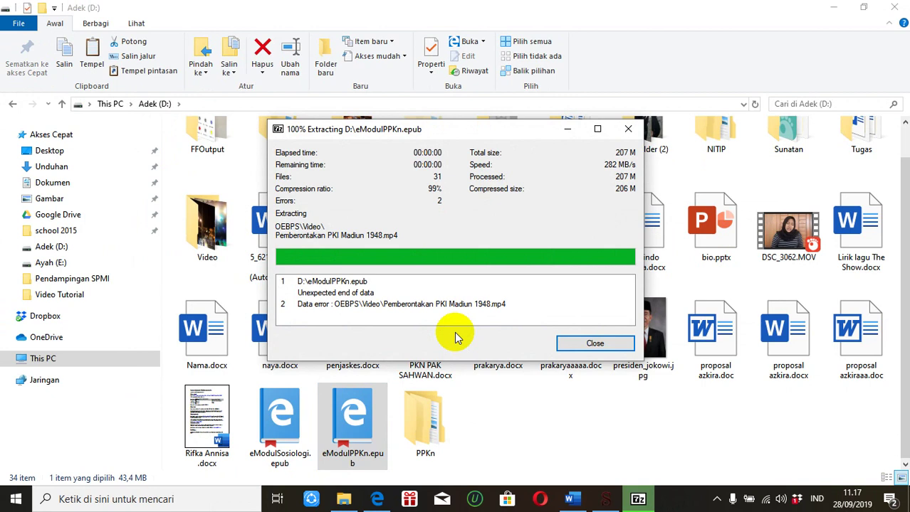
left_click(579, 346)
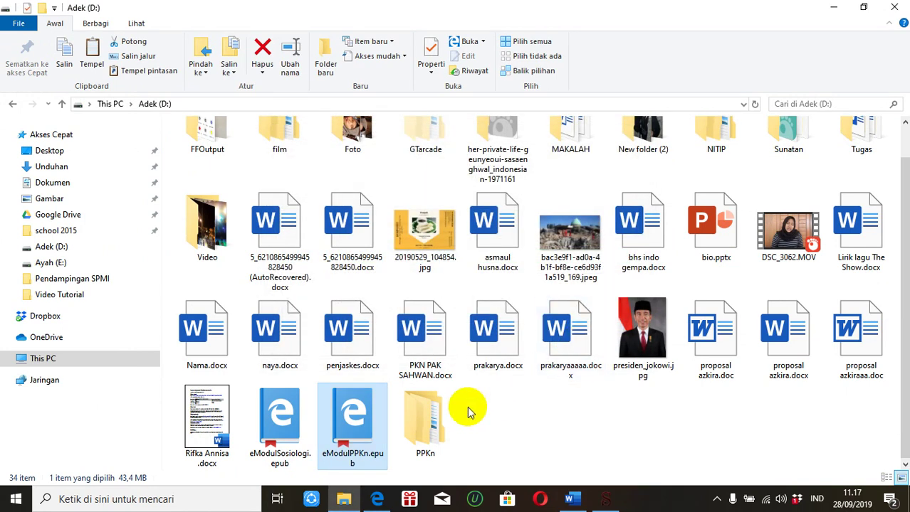
Open the extracted eModulPPKn folder inside the PPKn folder on drive D:
left_click(435, 427)
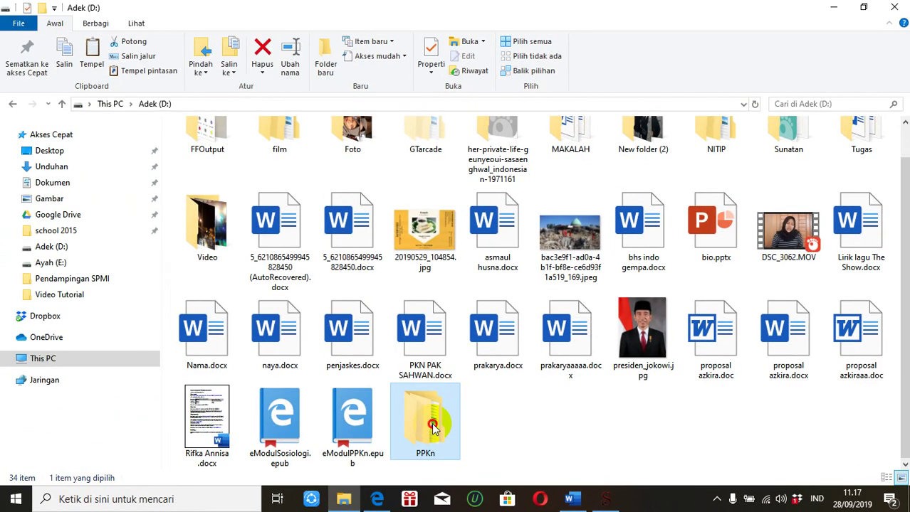
double_click(435, 427)
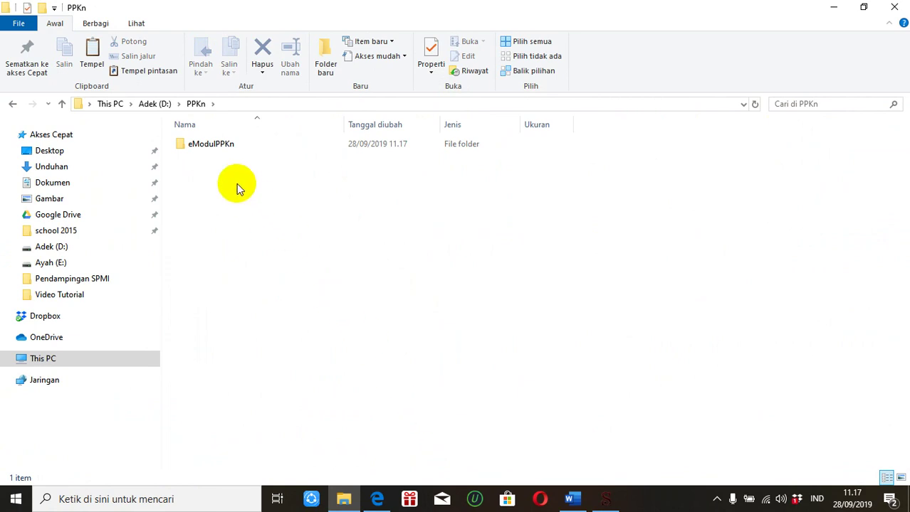
double_click(205, 148)
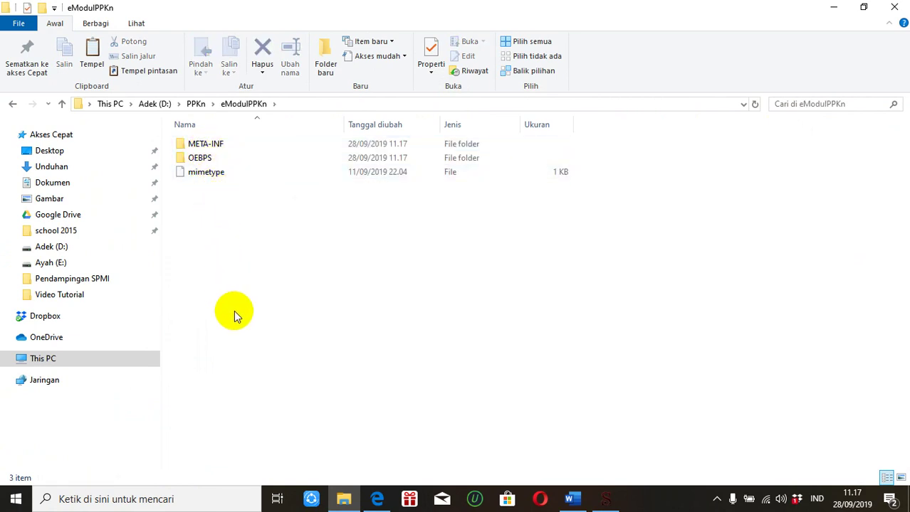
Open the extracted module's OEBPS\Text folder to view its XHTML files, and switch to Sigil
double_click(205, 163)
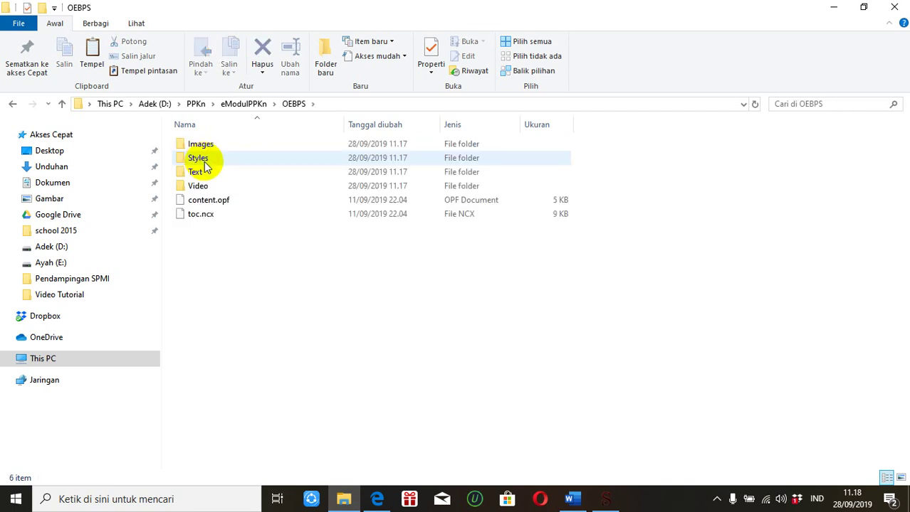
double_click(201, 174)
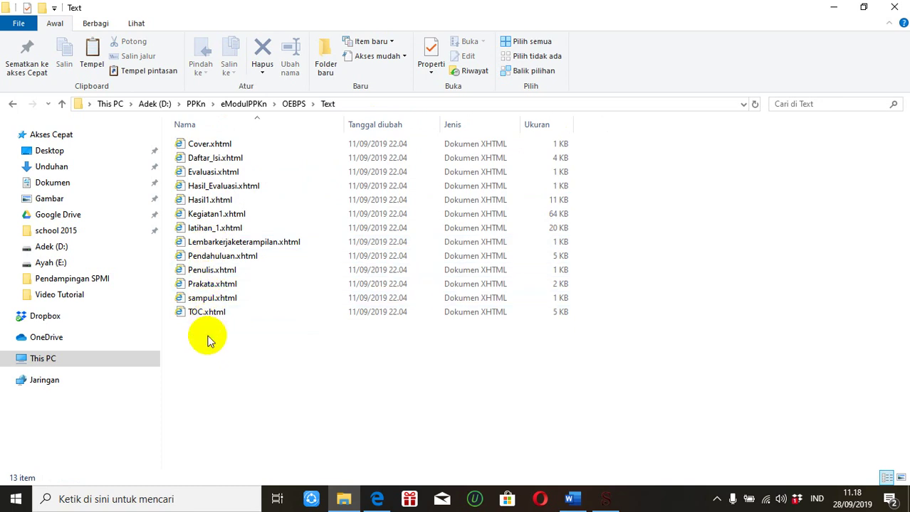
left_click(603, 500)
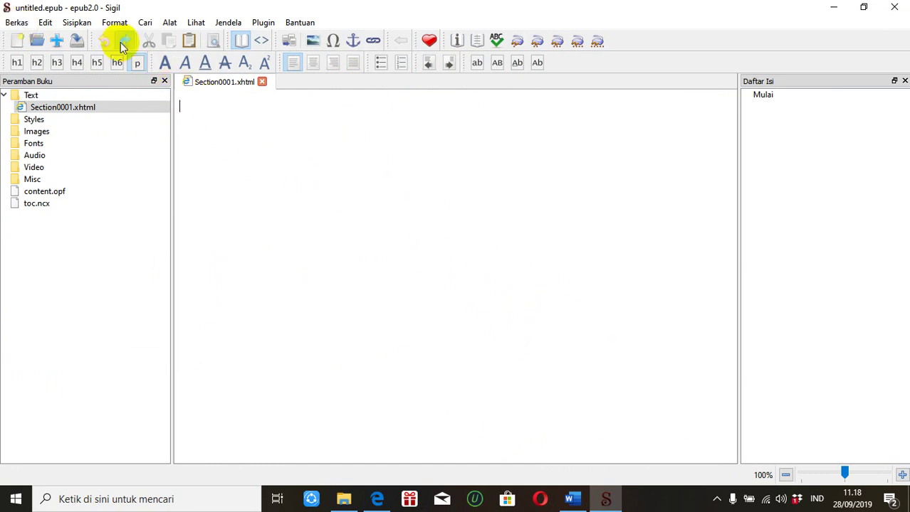
left_click(377, 500)
left_click(344, 500)
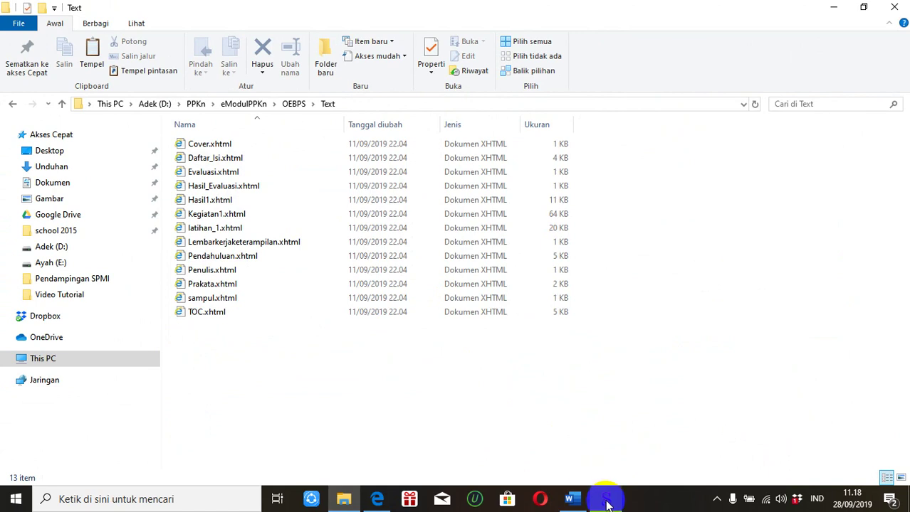
left_click(606, 501)
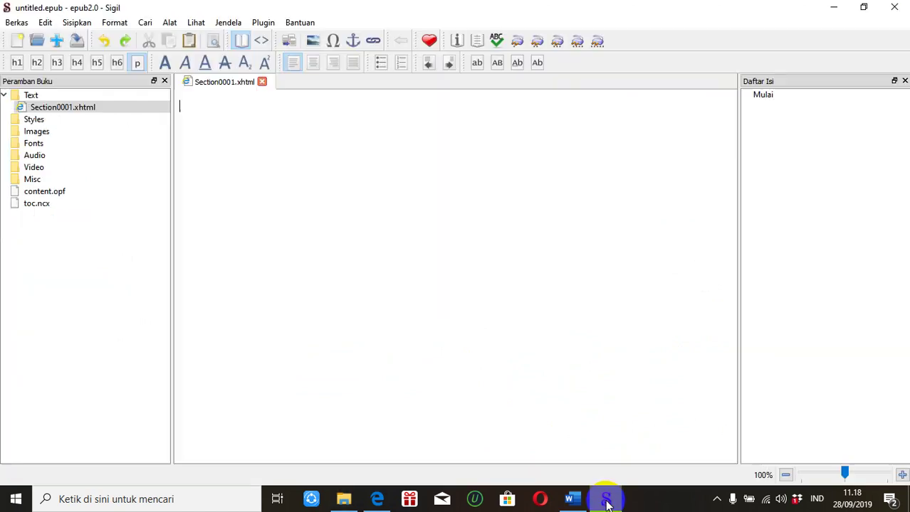
left_click(18, 22)
mouse_move(41, 75)
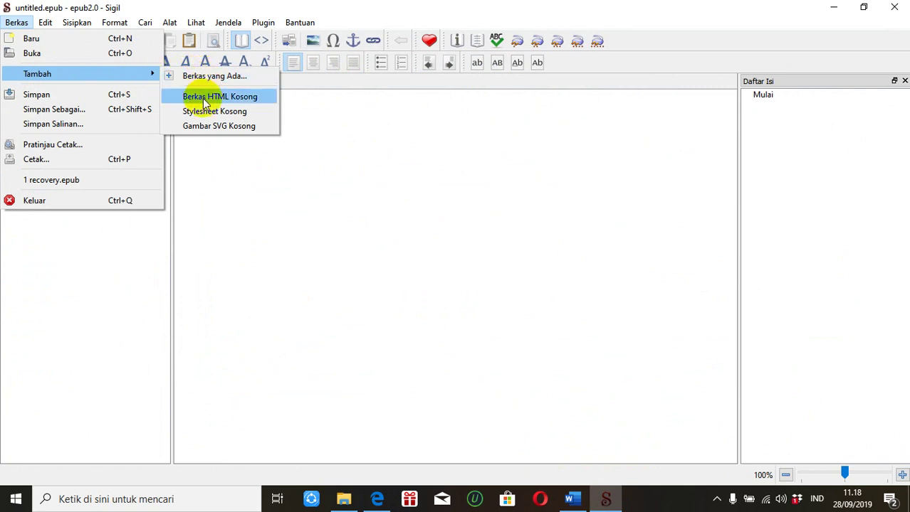
left_click(195, 76)
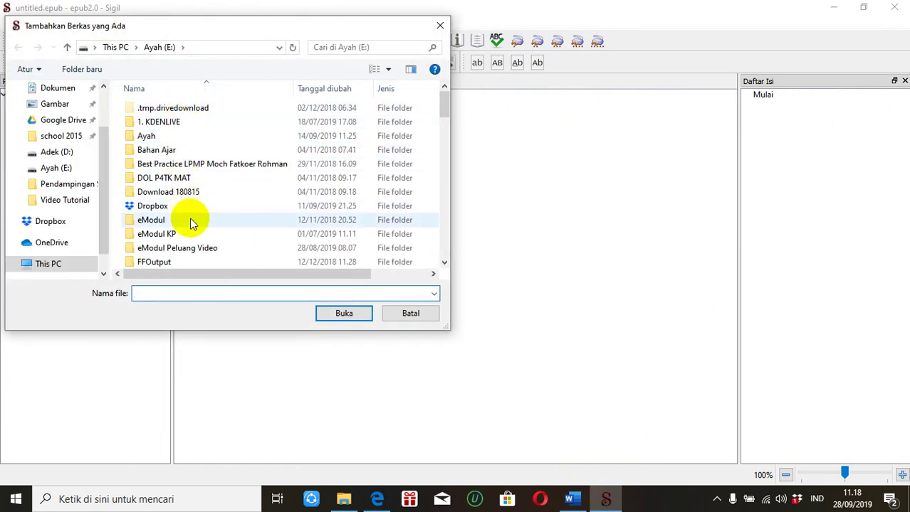
left_click(57, 152)
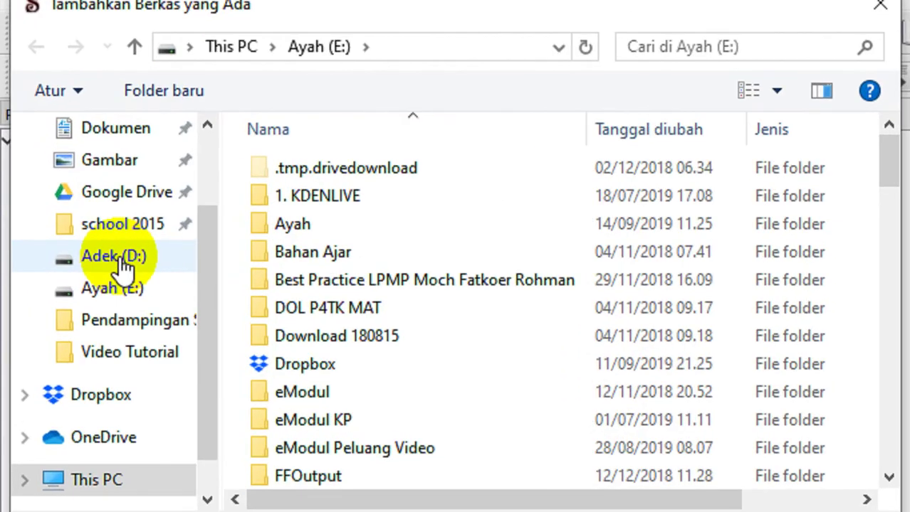
left_click(117, 258)
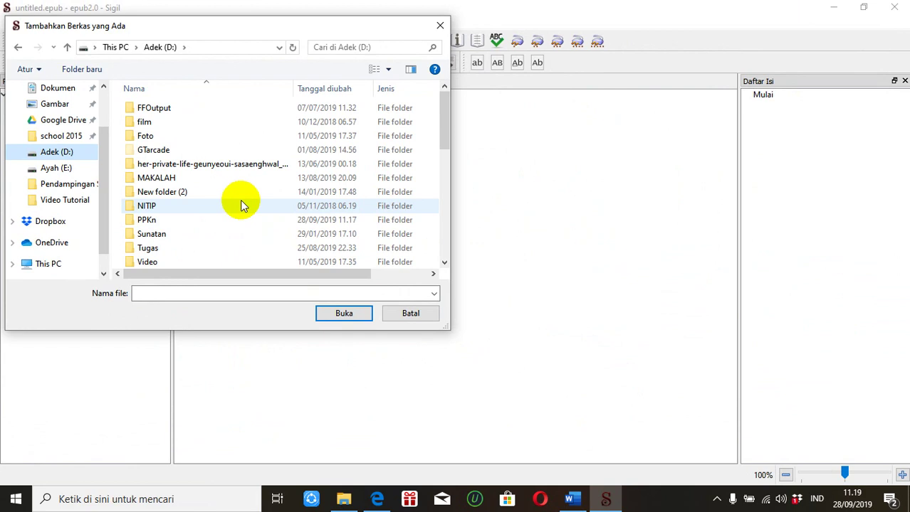
mouse_move(442, 116)
left_mouse_down()
mouse_move(444, 193)
mouse_move(445, 126)
mouse_move(432, 113)
mouse_move(440, 128)
left_mouse_up()
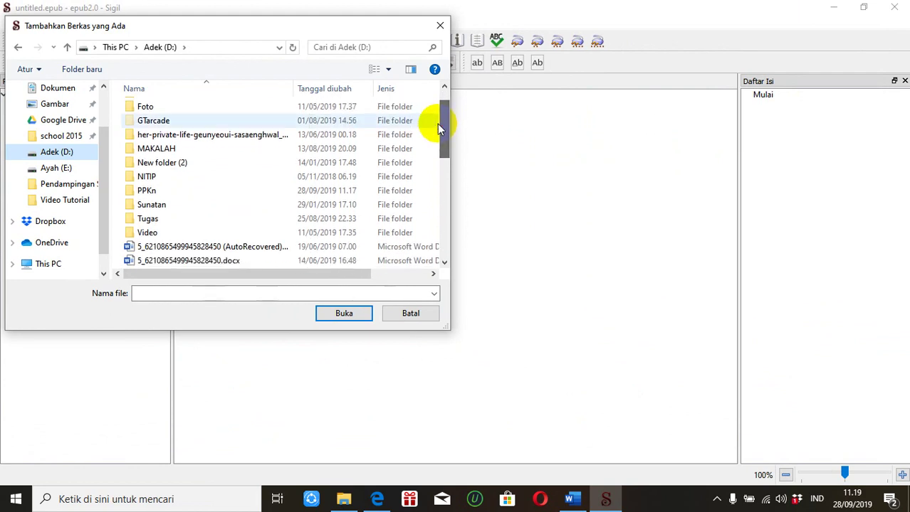
double_click(146, 191)
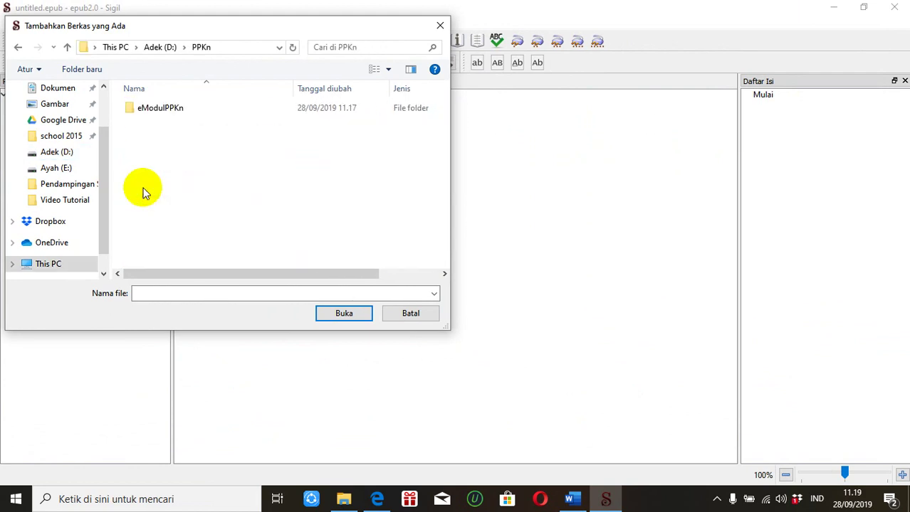
double_click(146, 109)
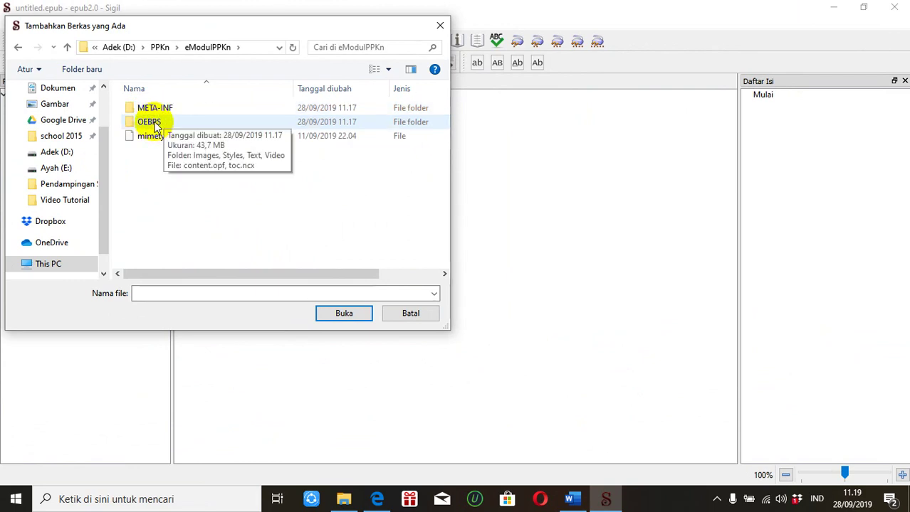
double_click(151, 122)
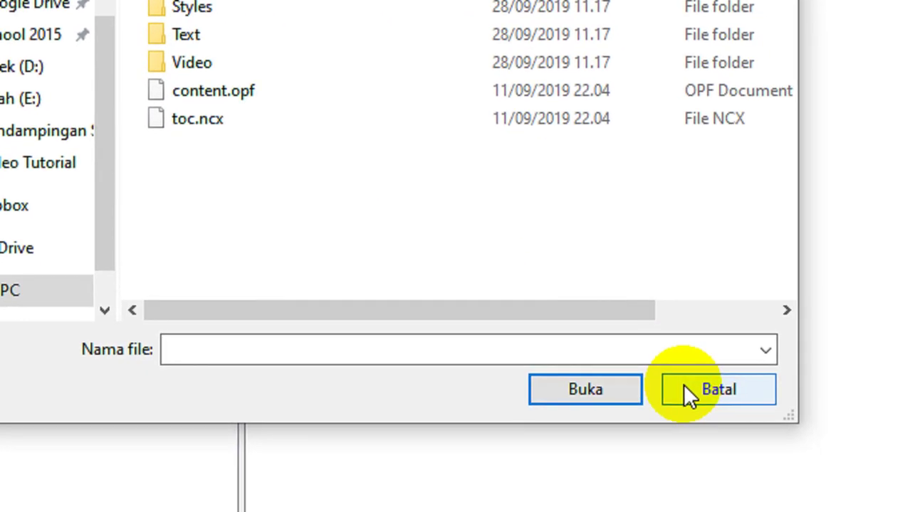
left_click(682, 384)
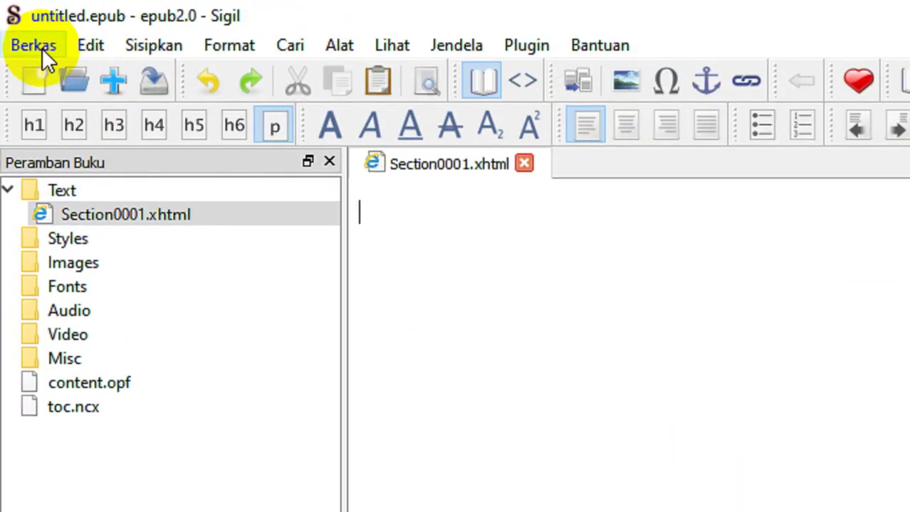
Start adding existing files to the book and browse to D:\PPKn\eModulPPKn\OEBPS\Text
left_click(41, 48)
mouse_move(155, 135)
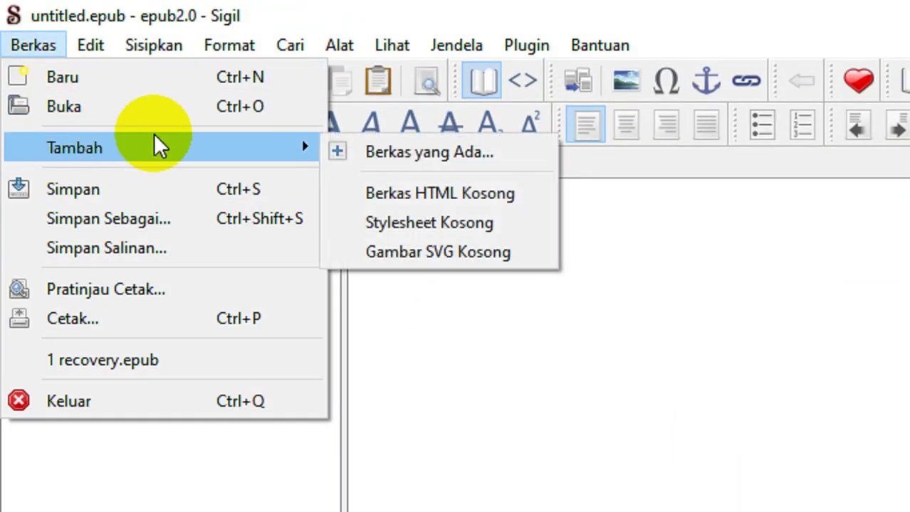
left_click(390, 147)
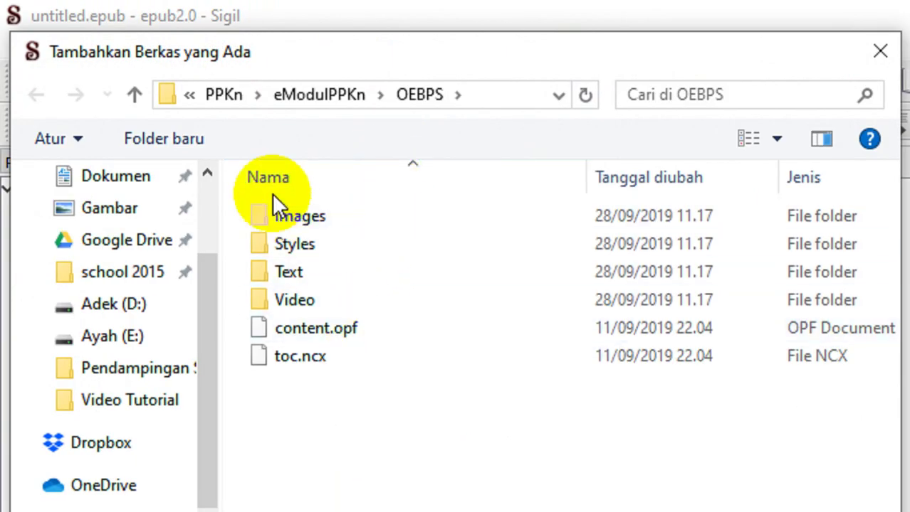
left_click(121, 316)
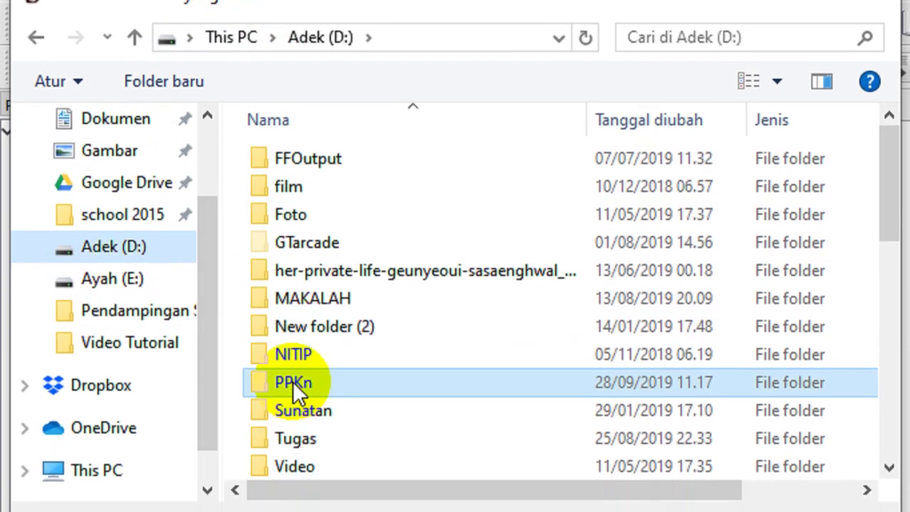
double_click(293, 385)
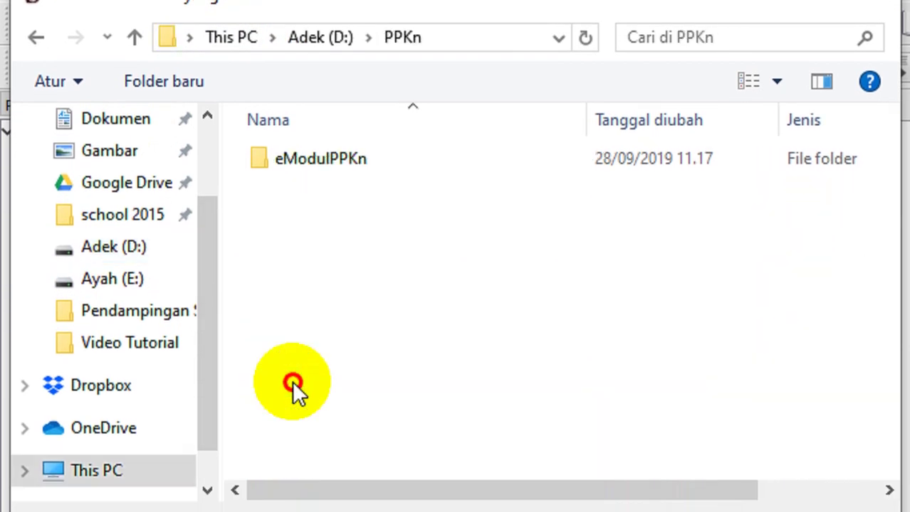
double_click(304, 171)
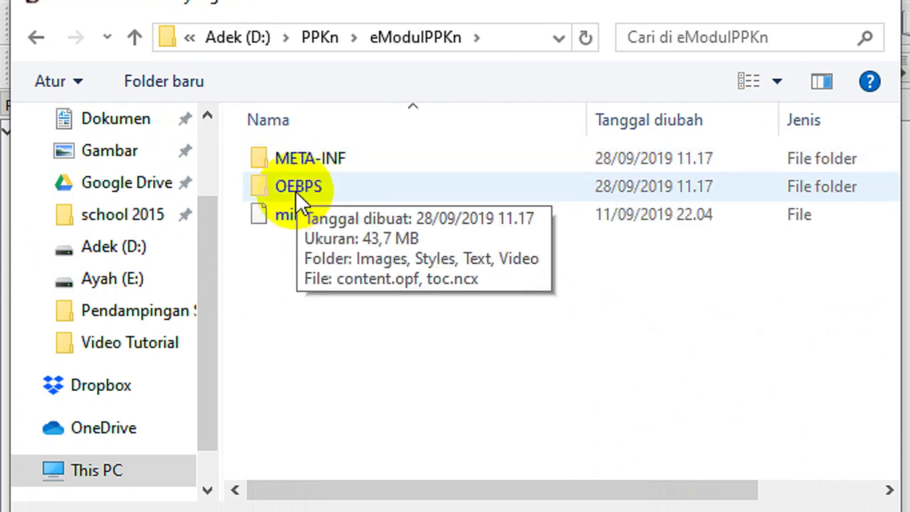
double_click(294, 190)
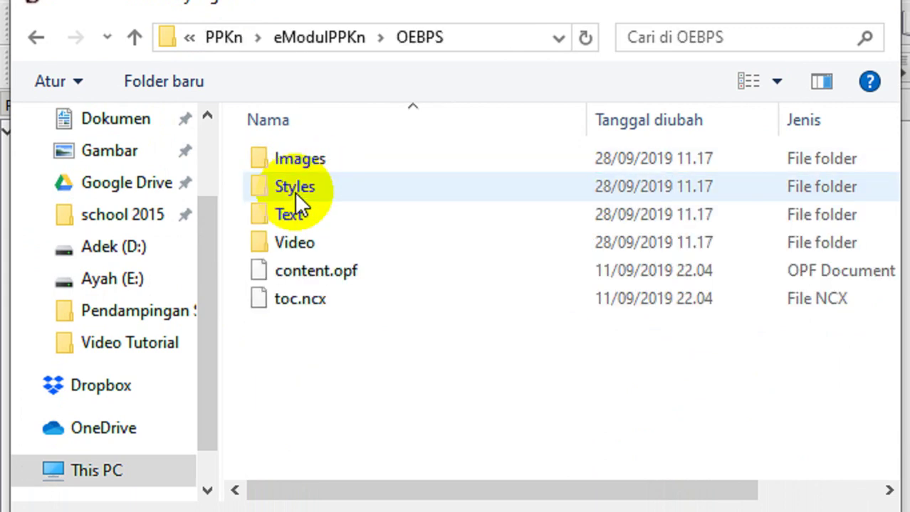
double_click(293, 218)
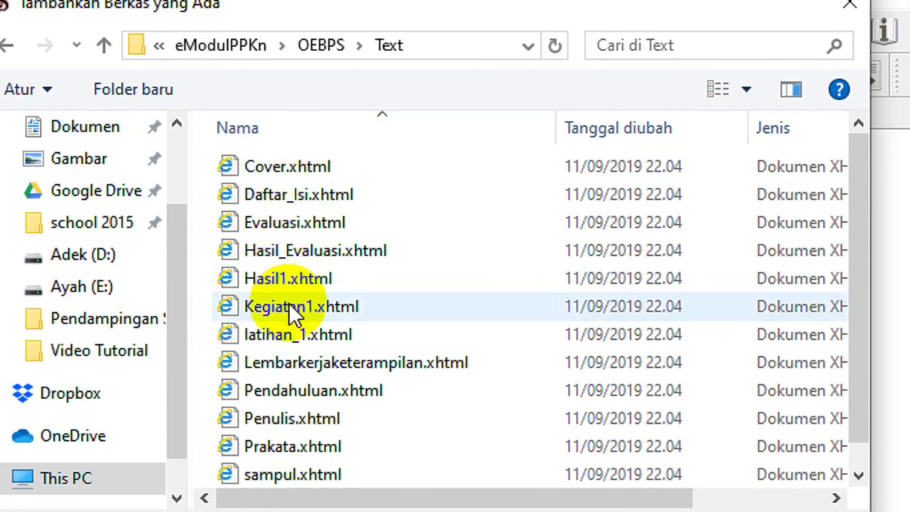
Add all the XHTML files from Cover.xhtml through TOC.xhtml to the book
left_click(290, 174)
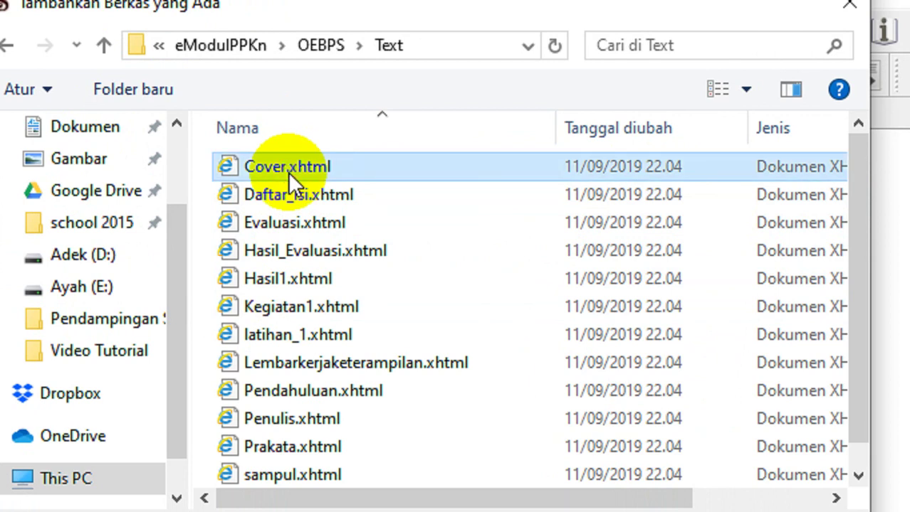
key("shift+Down")
key("shift+Down")
key("shift+Down")
key("shift+Down")
key("shift+Down")
key("shift+Down")
key("shift+Down")
key("shift+Down")
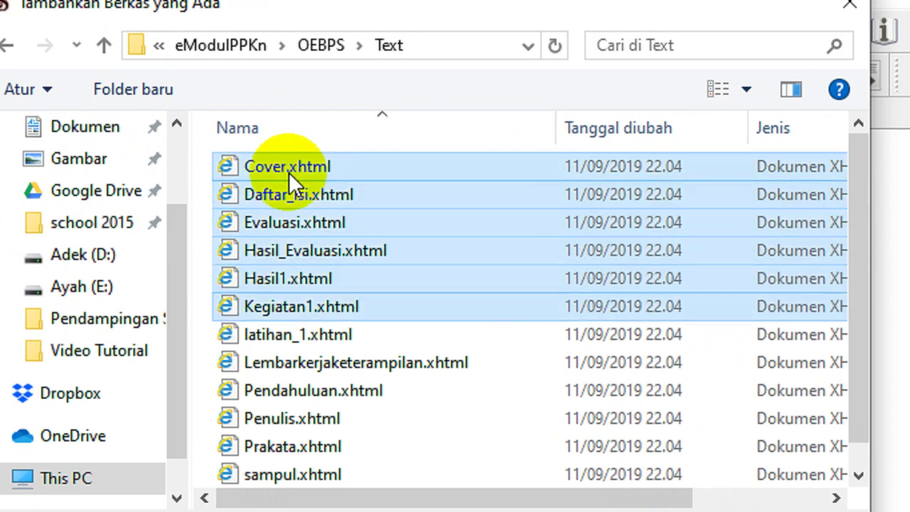
key("shift+Down")
key("shift+Down")
key("shift+Down")
key("shift+Down")
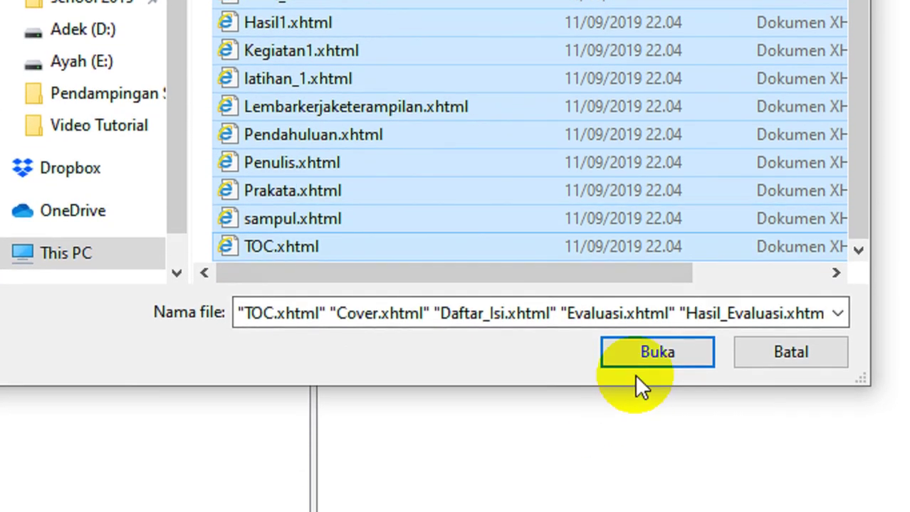
left_click(640, 355)
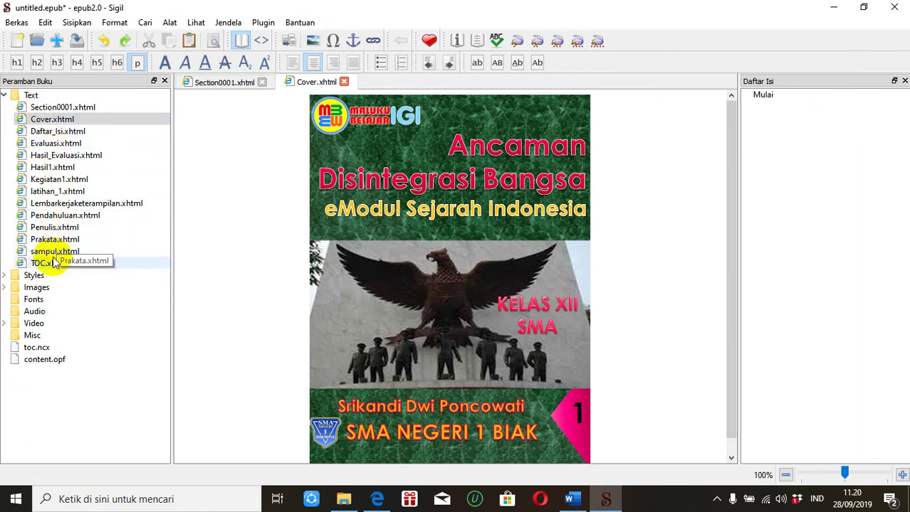
left_click(43, 121)
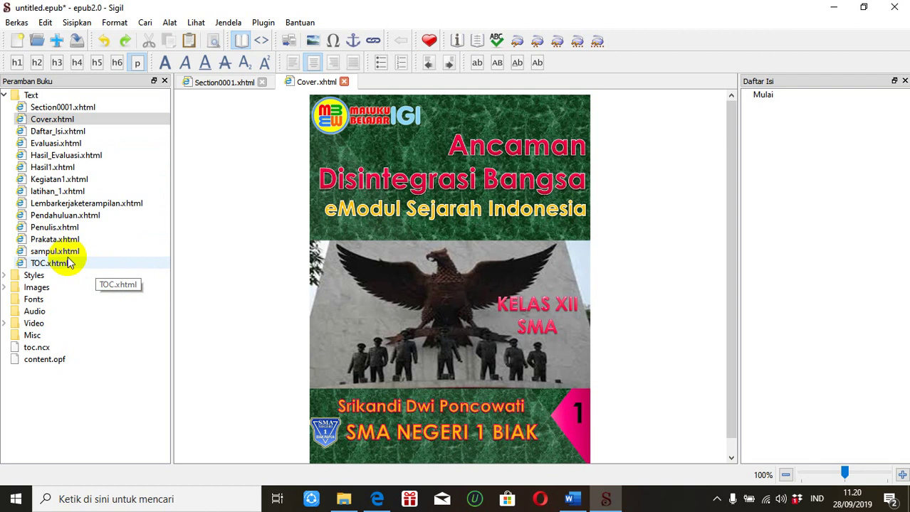
left_click(47, 168)
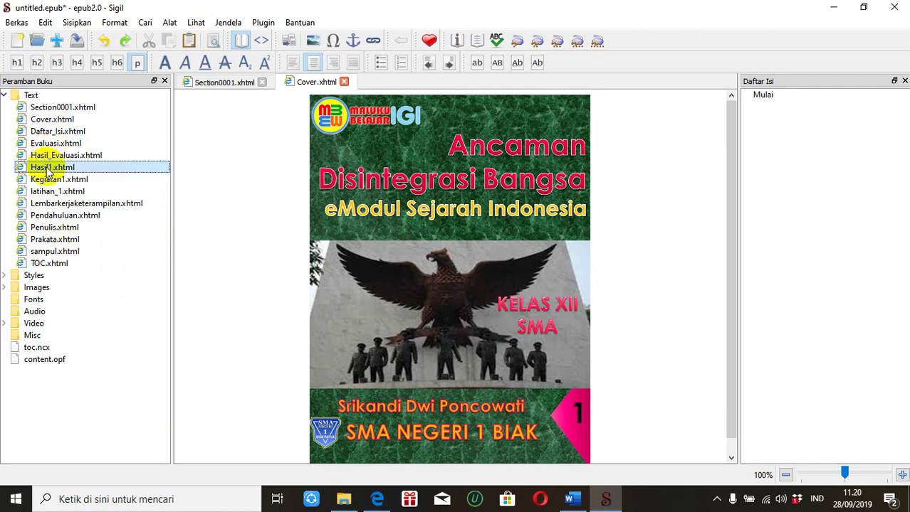
left_click(50, 230)
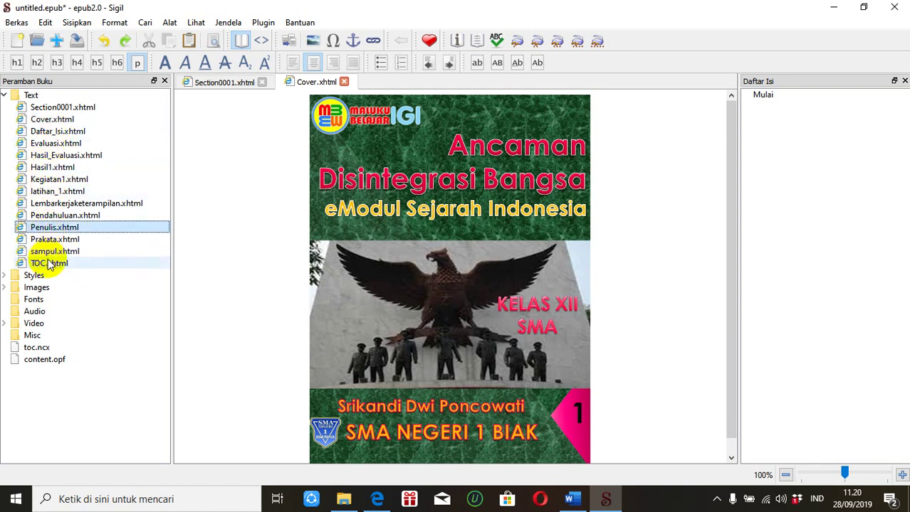
left_click(49, 262)
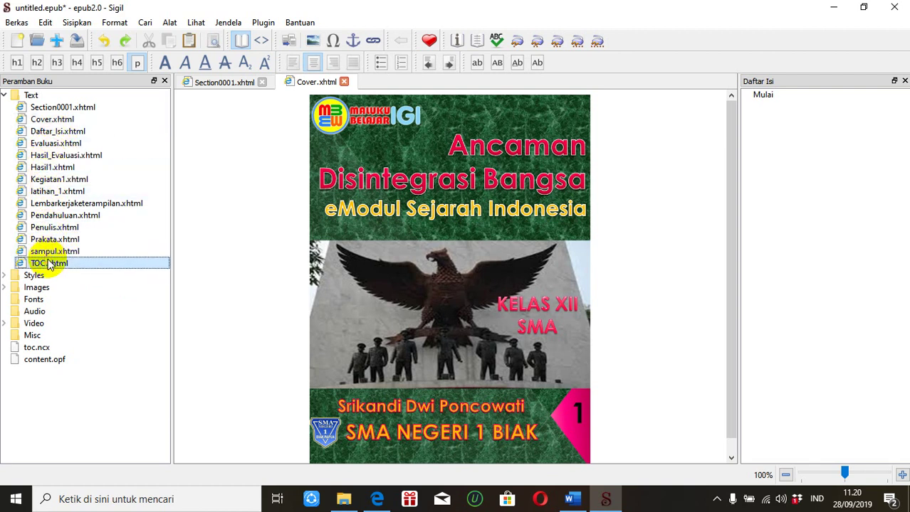
Delete the blank Section0001.xhtml from the book's Text folder
left_click(45, 107)
right_click(48, 109)
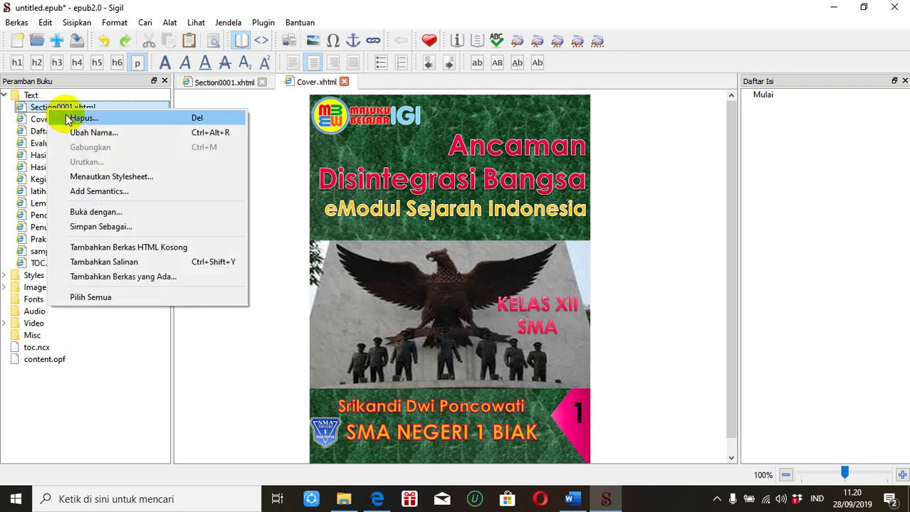
left_click(78, 119)
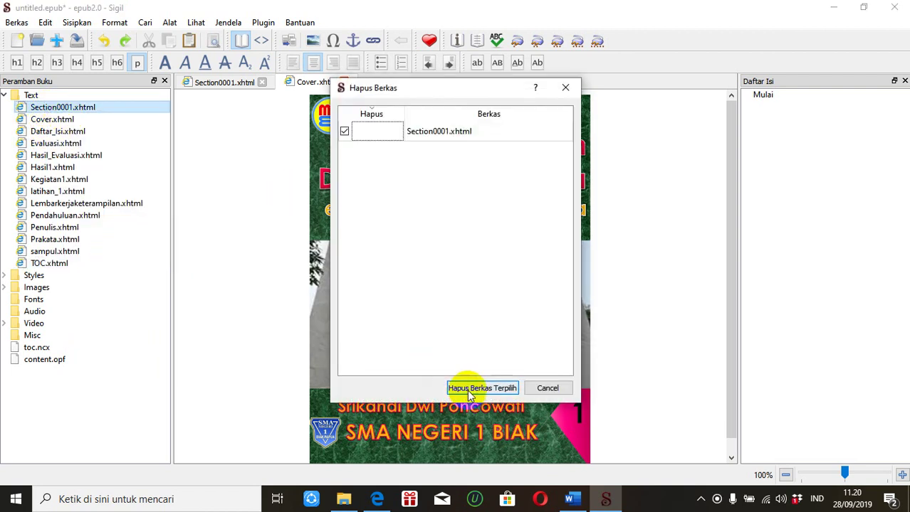
left_click(467, 390)
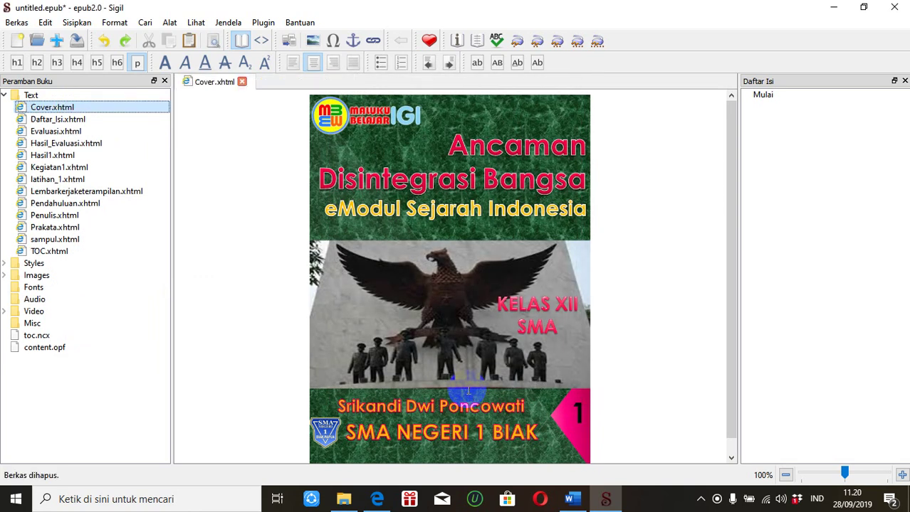
Move Evaluasi.xhtml to the end of the Text folder, after TOC.xhtml, and expand the Video and Images folders
left_click(46, 121)
left_click(48, 134)
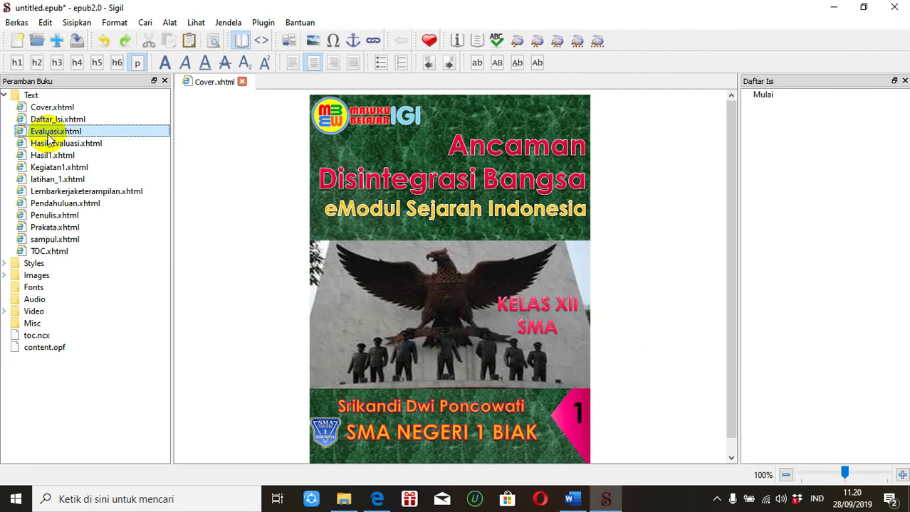
left_click_drag(49, 138, 54, 260)
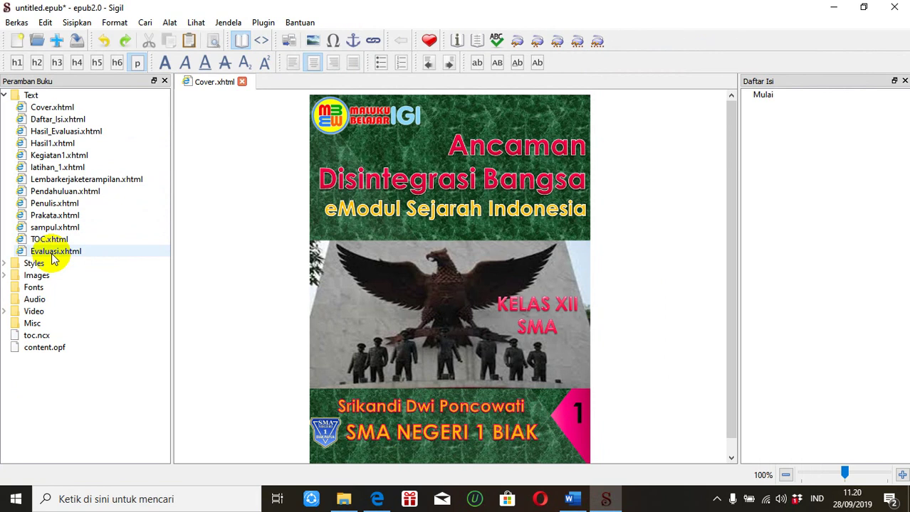
double_click(31, 315)
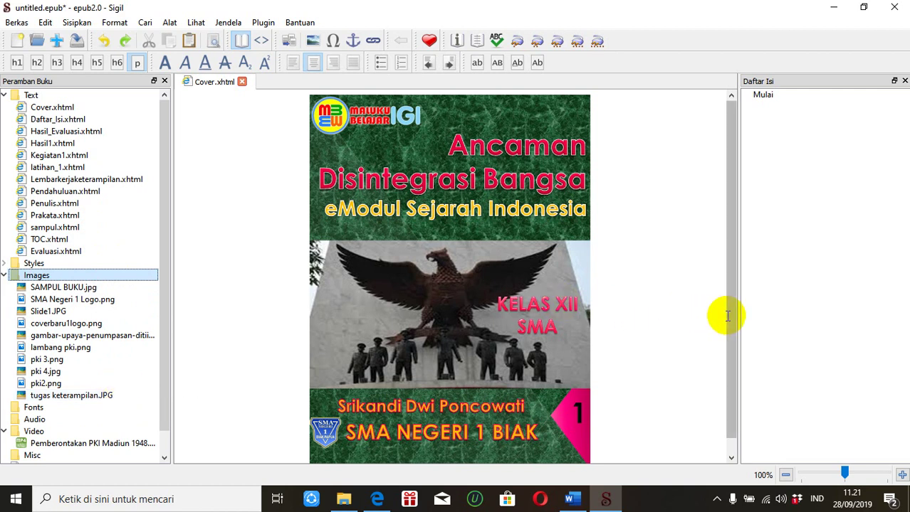
left_click(17, 23)
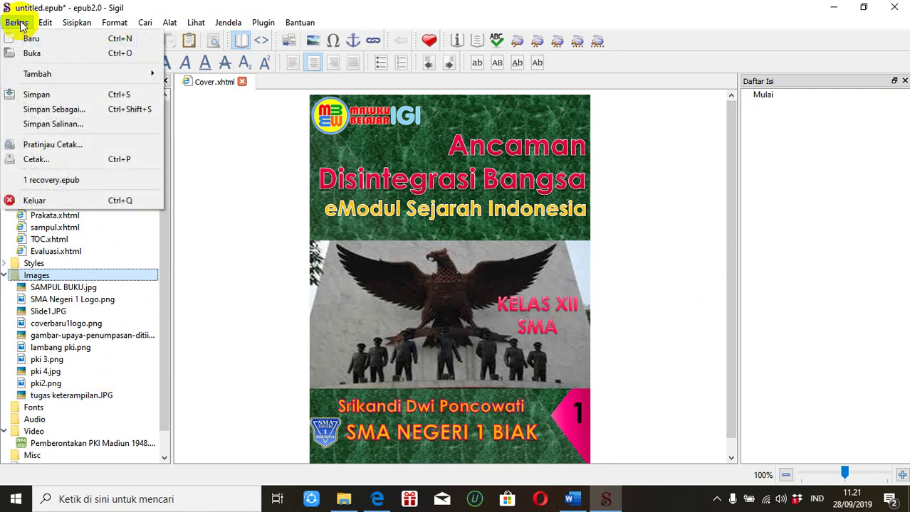
left_click(33, 94)
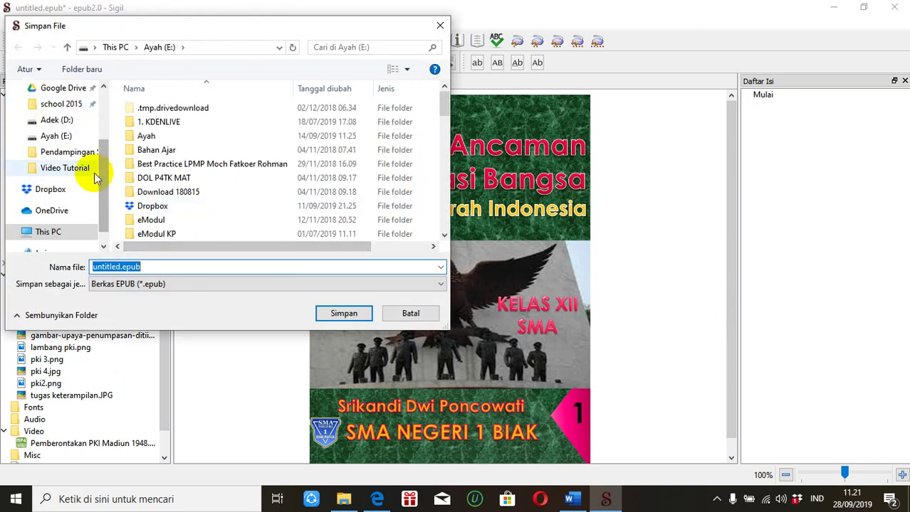
left_click(63, 121)
double_click(160, 268)
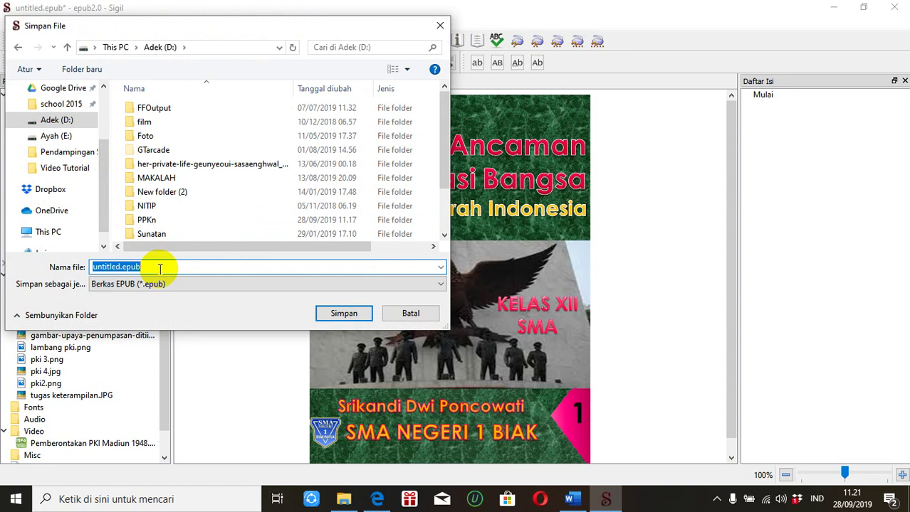
type("PPKN")
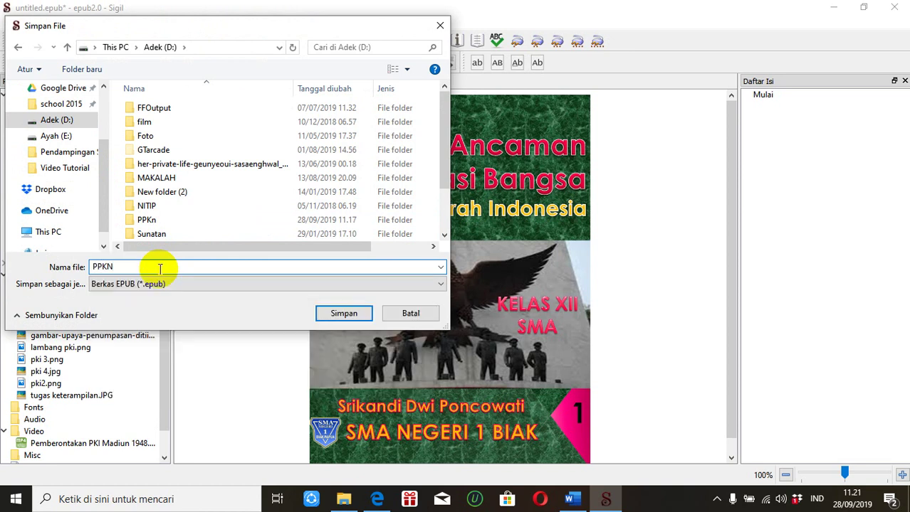
left_click(347, 314)
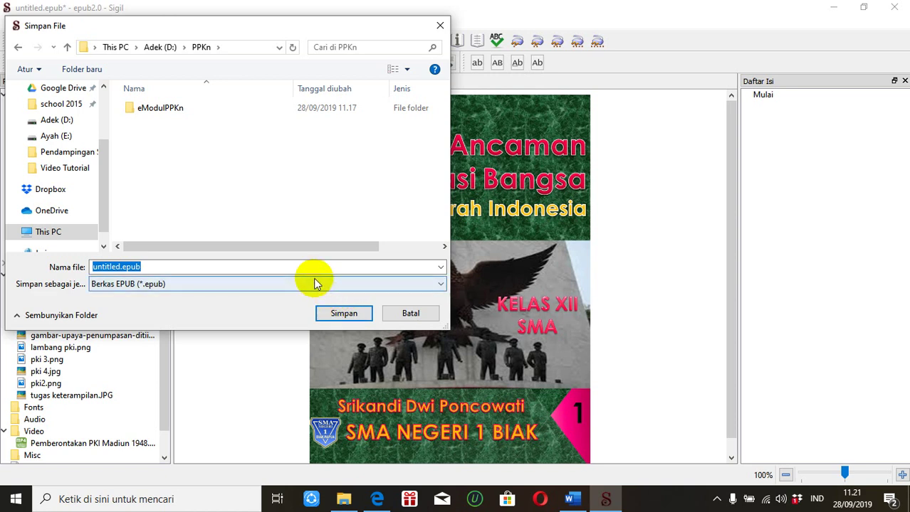
left_click(403, 315)
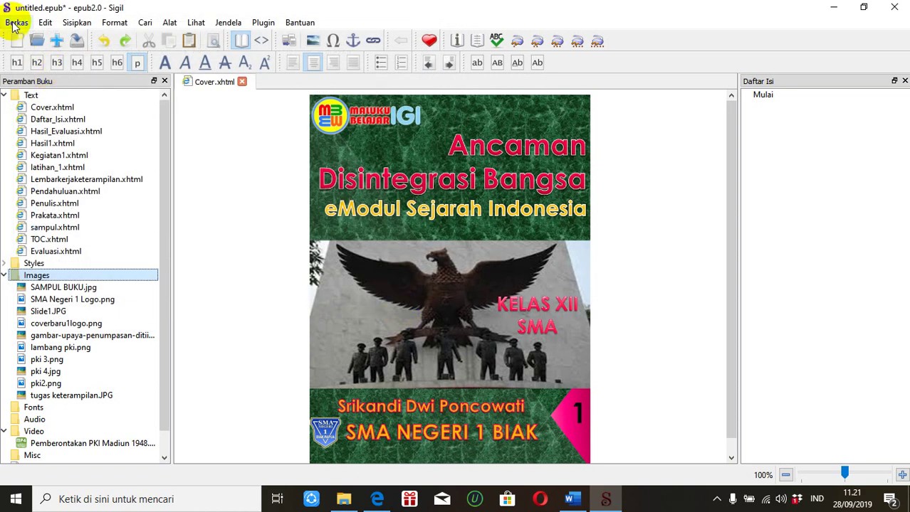
Save the book as an EPUB named emodul PPKn in the PPKn folder on drive D:
left_click(13, 26)
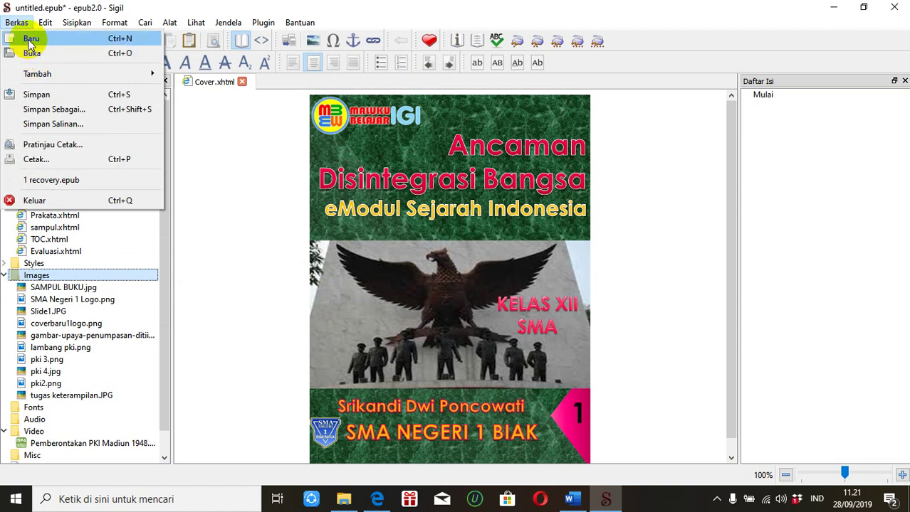
left_click(33, 97)
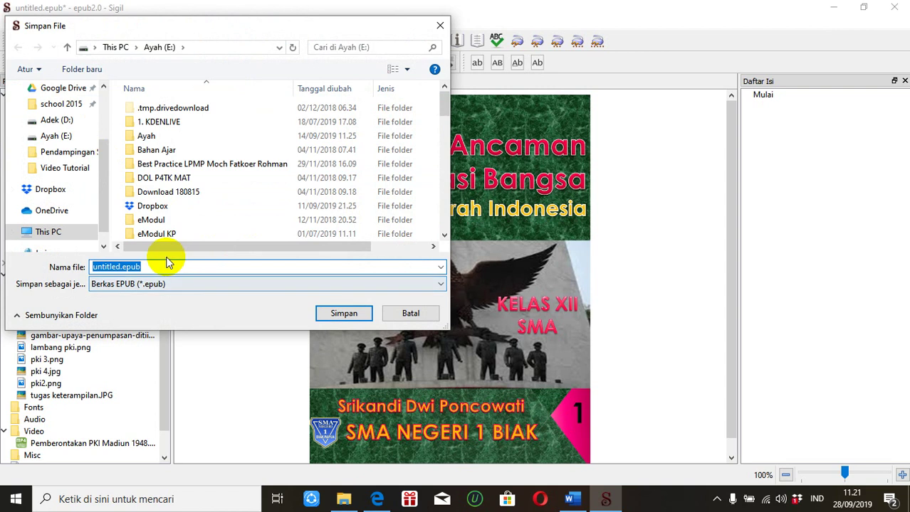
left_click(53, 121)
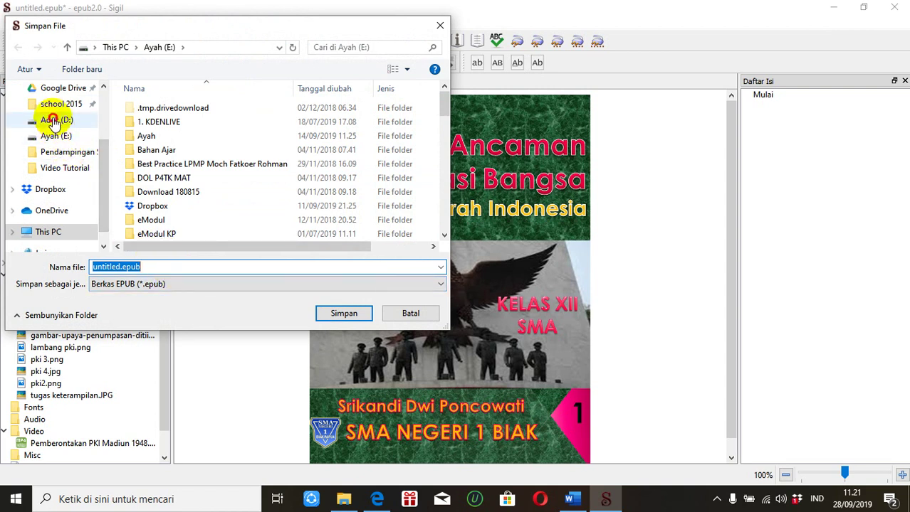
left_click(152, 269)
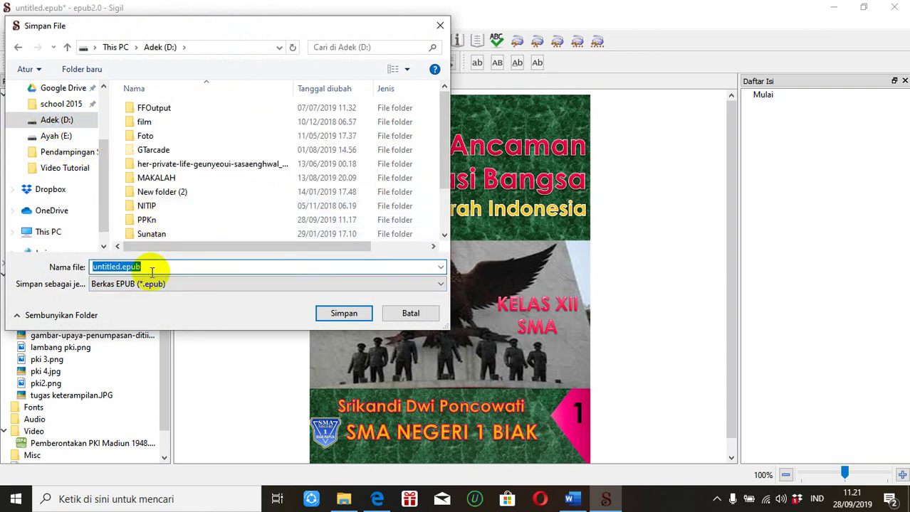
type("pp")
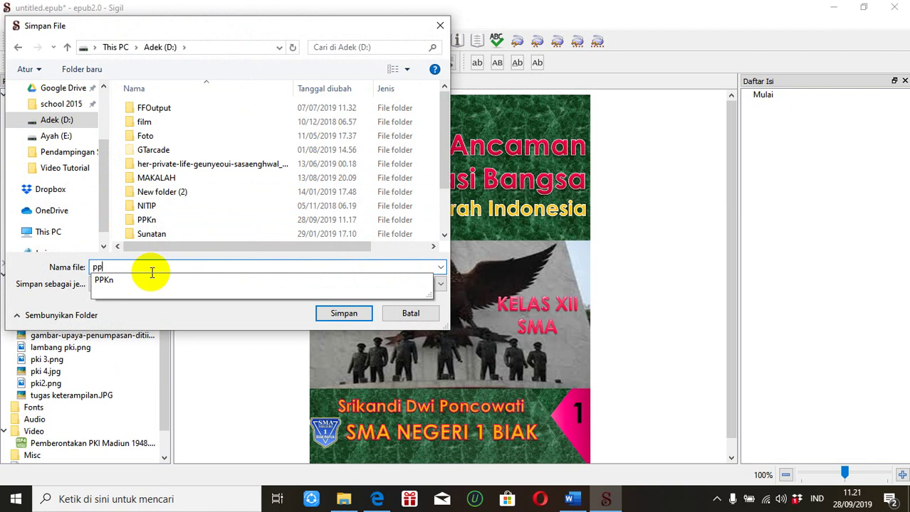
type("kn")
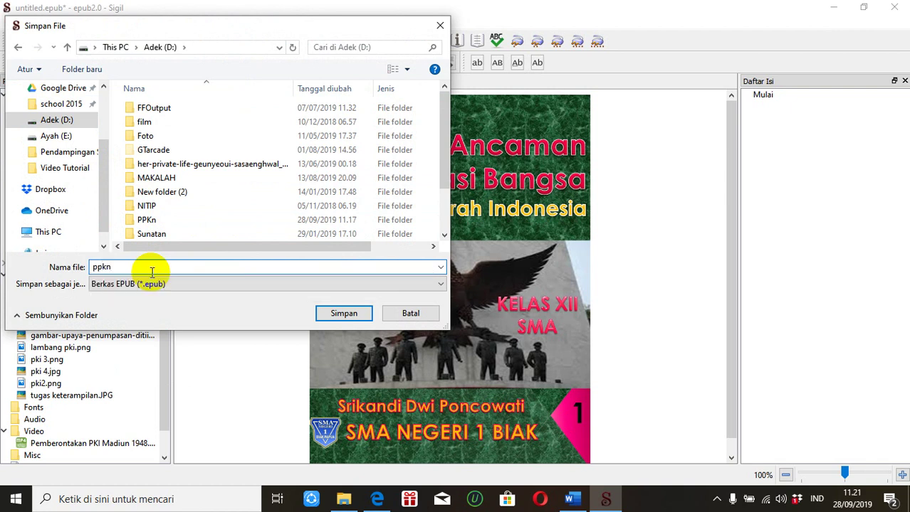
left_click(335, 316)
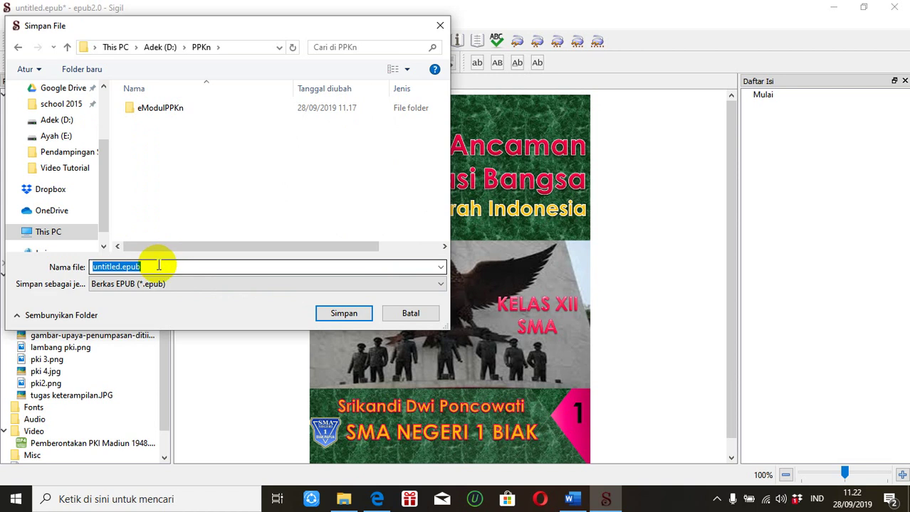
type("emodul PP")
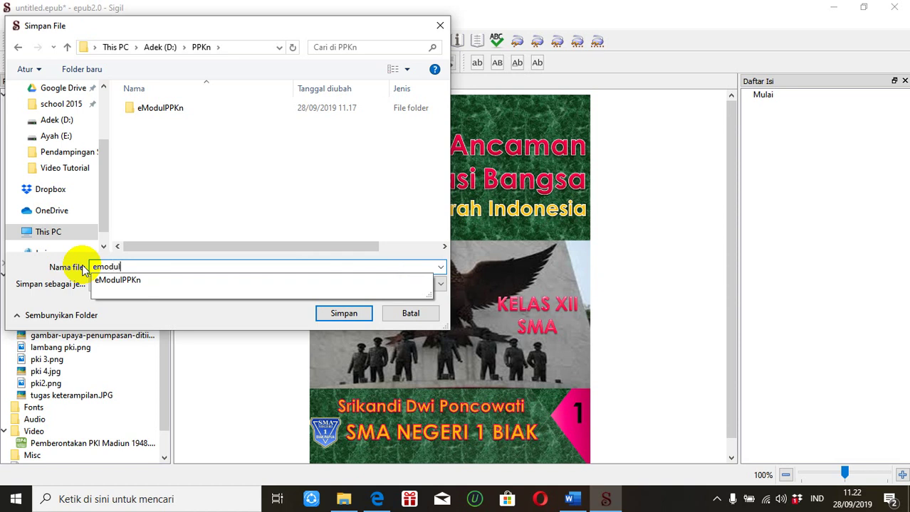
type("Kn")
left_click(335, 318)
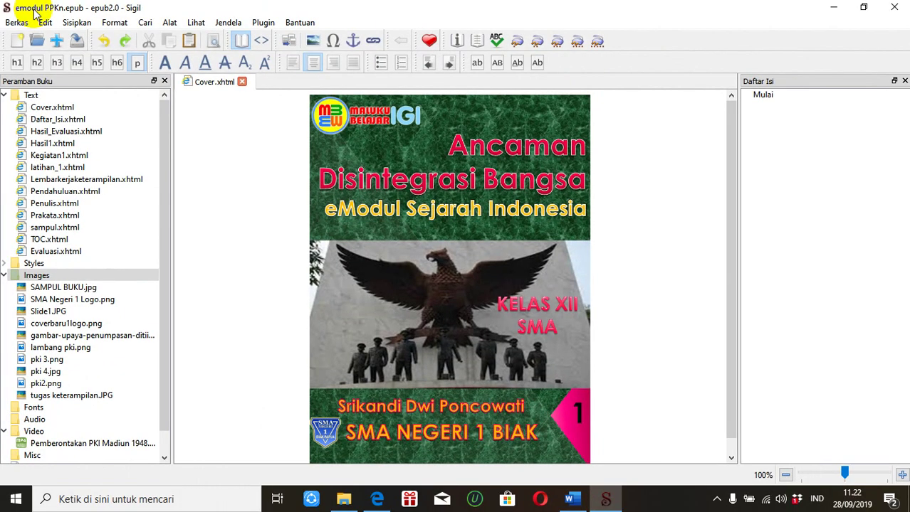
Switch to File Explorer, browse to D:\PPKn and open emodul PPKn.epub to check the rebuilt book in Edge
mouse_move(345, 502)
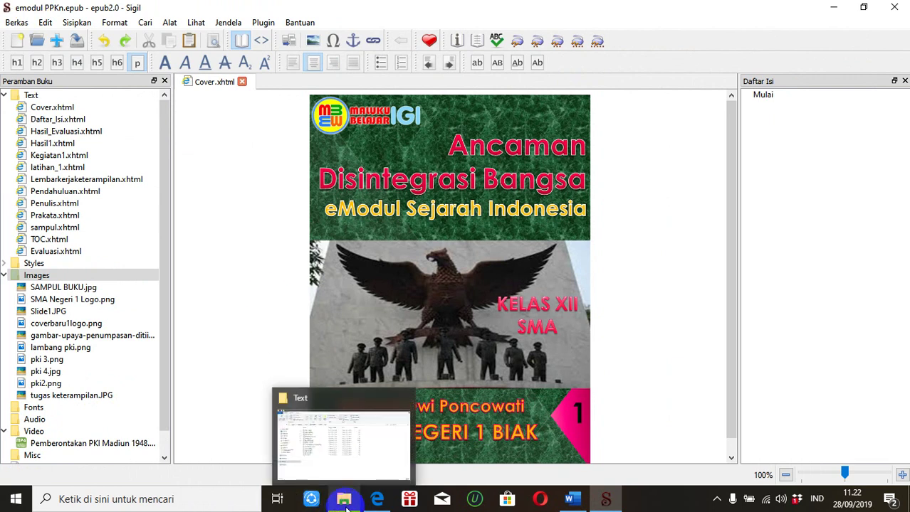
left_click(346, 464)
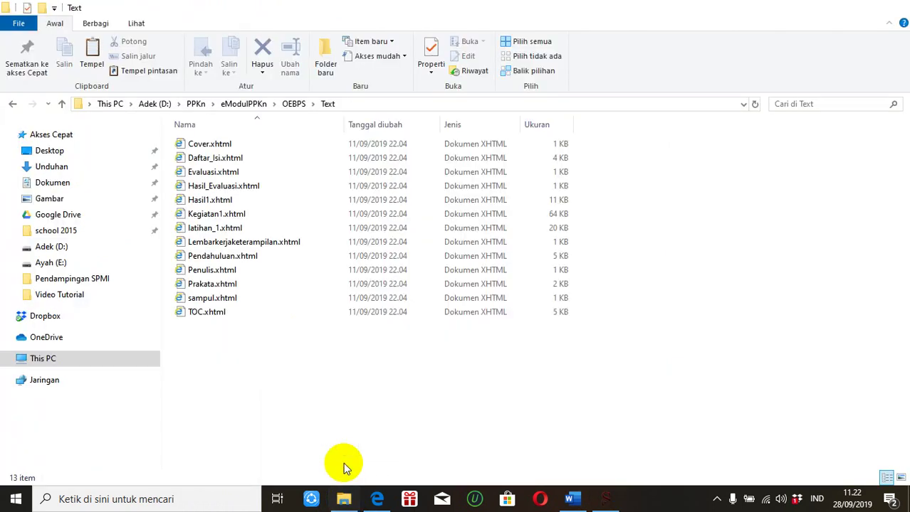
left_click(197, 106)
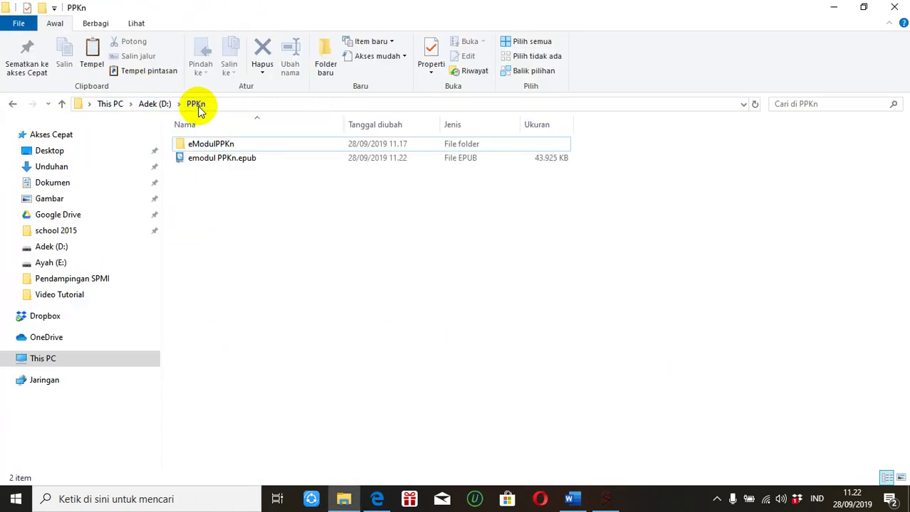
left_click(153, 105)
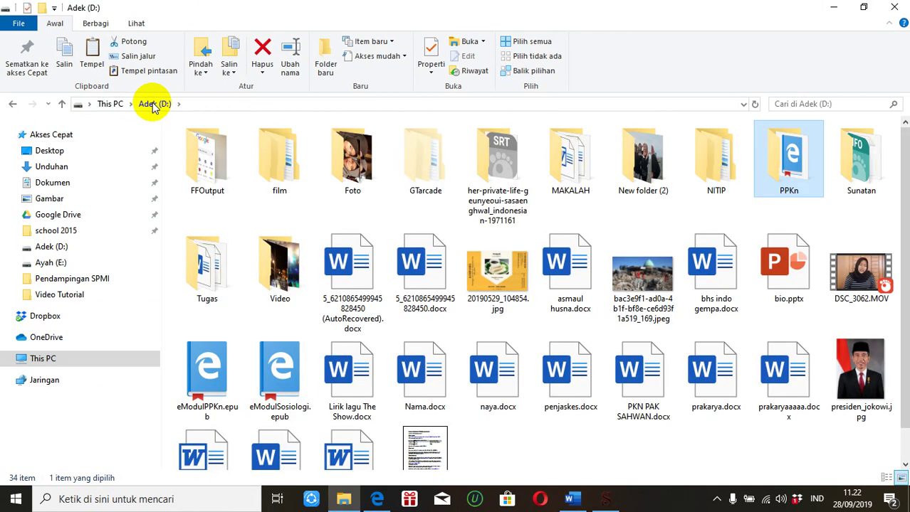
double_click(780, 191)
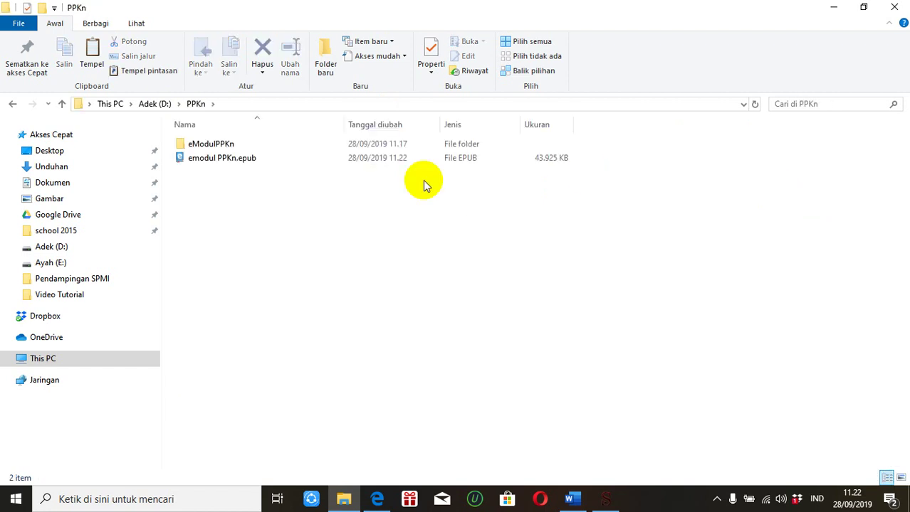
double_click(206, 160)
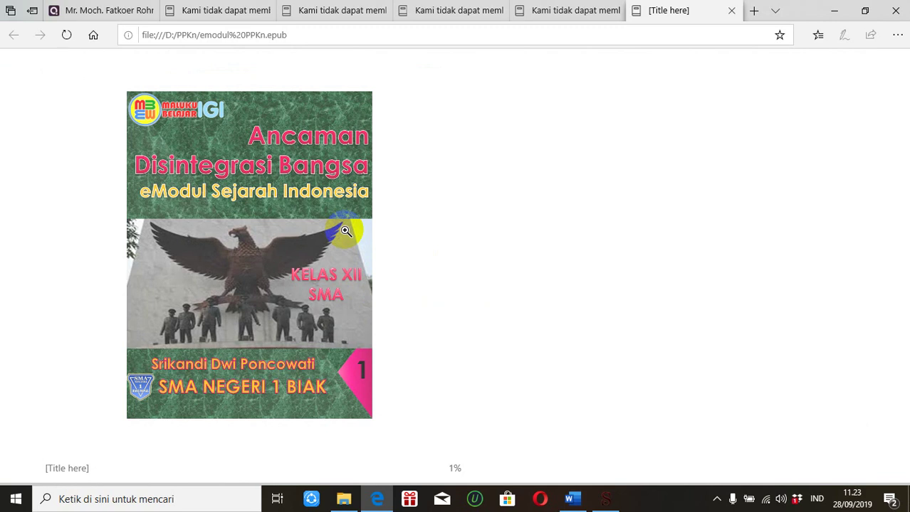
Minimize the browser, File Explorer and Sigil windows, then launch AZARDI from the desktop and show its book library
left_click(835, 12)
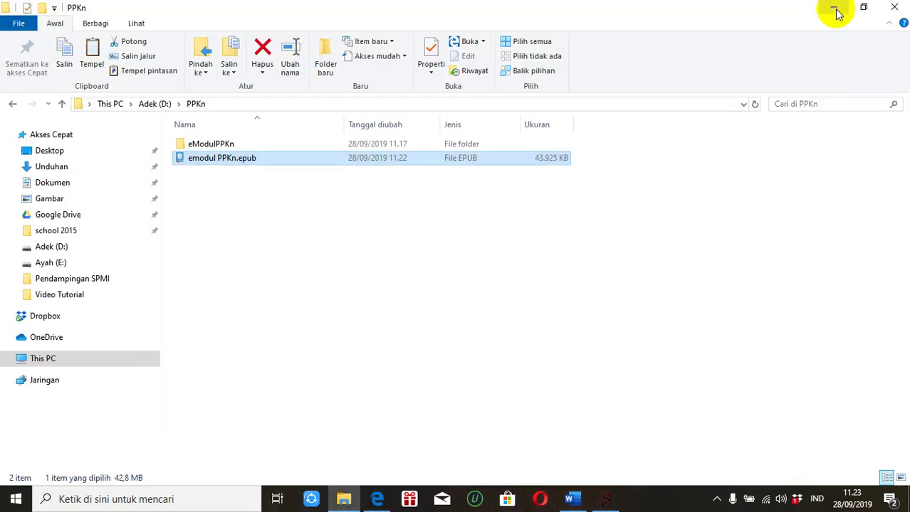
left_click(836, 12)
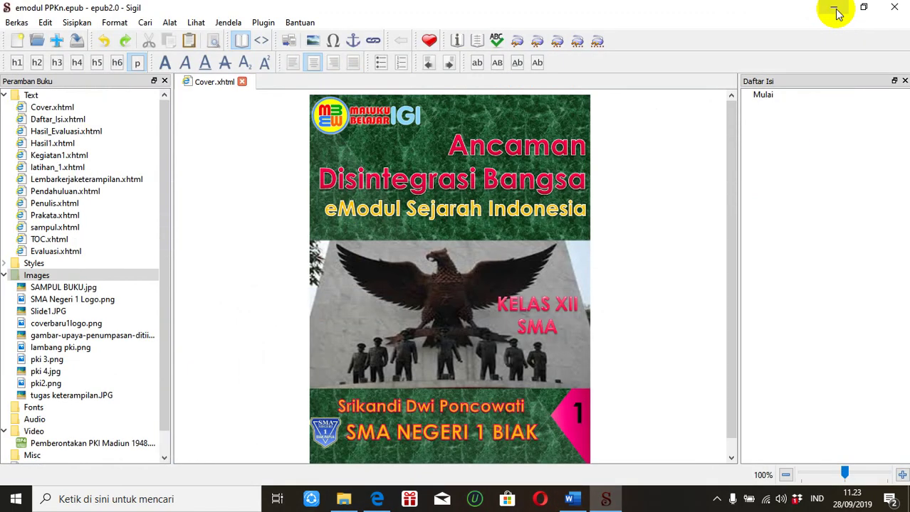
left_click(835, 12)
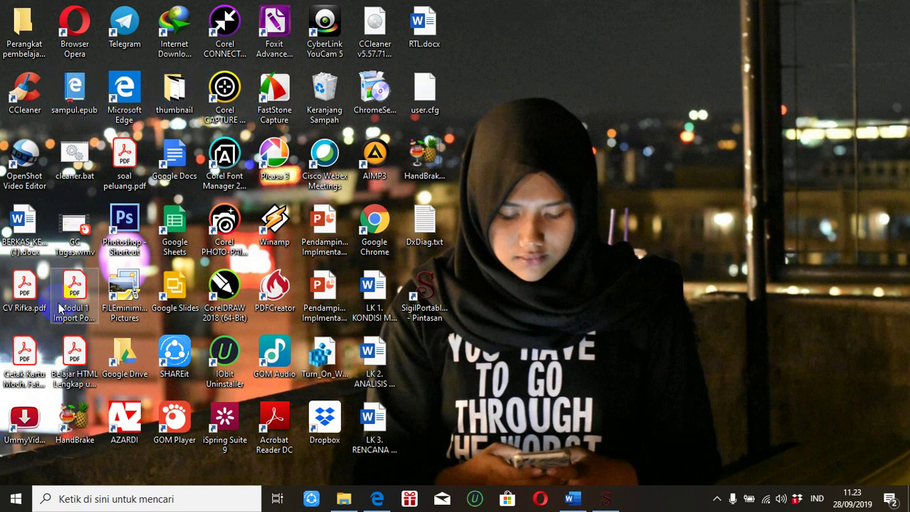
left_click(119, 415)
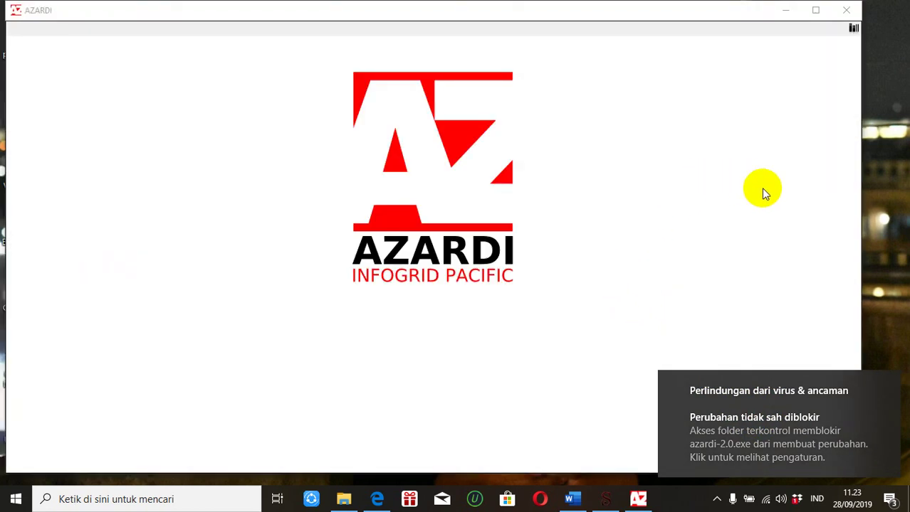
left_click(853, 29)
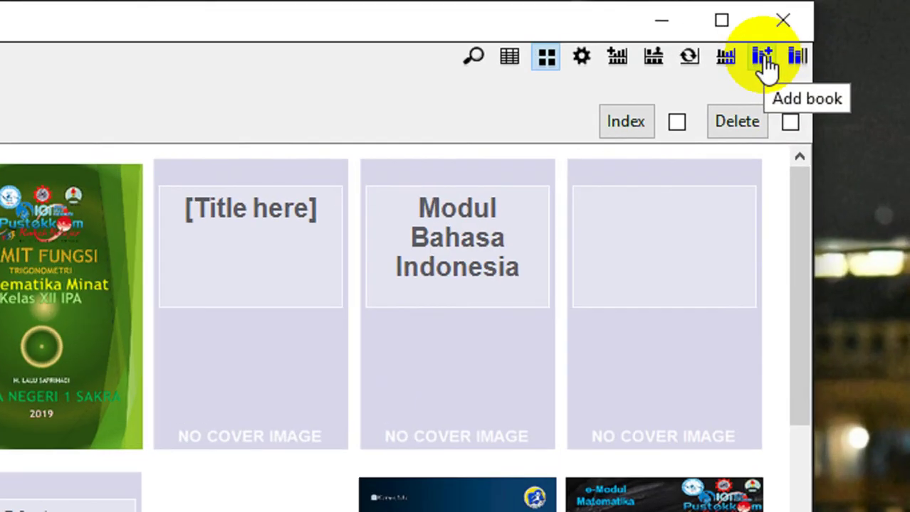
Add emodul PPKn.epub from D:\PPKn to the AZARDI library, keeping its imported book details
left_click(764, 60)
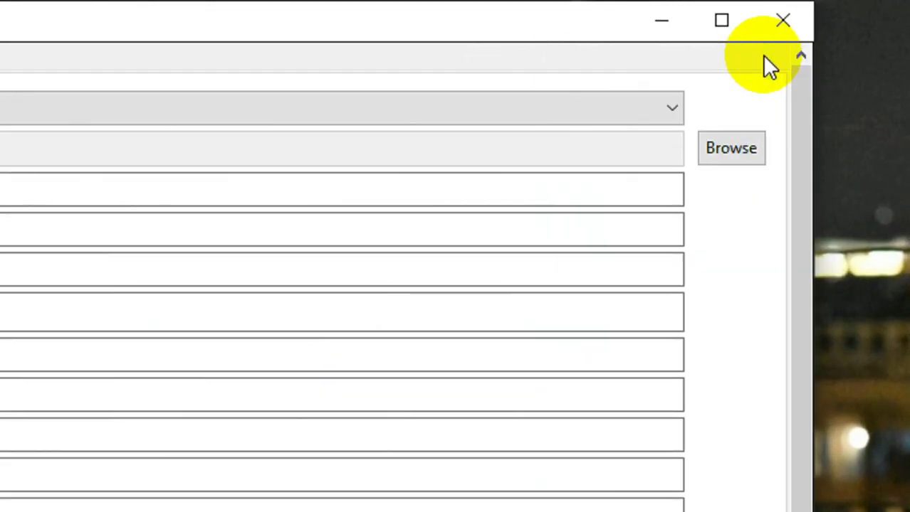
left_click(721, 145)
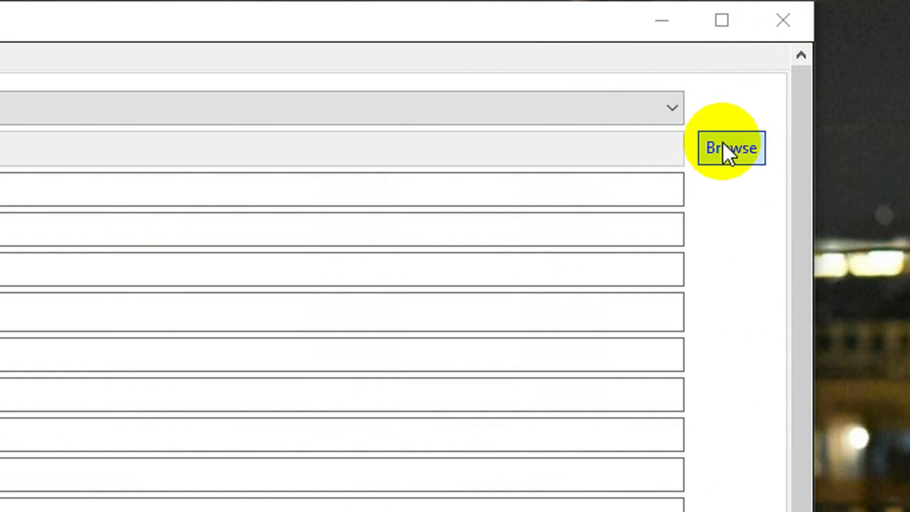
left_click(712, 149)
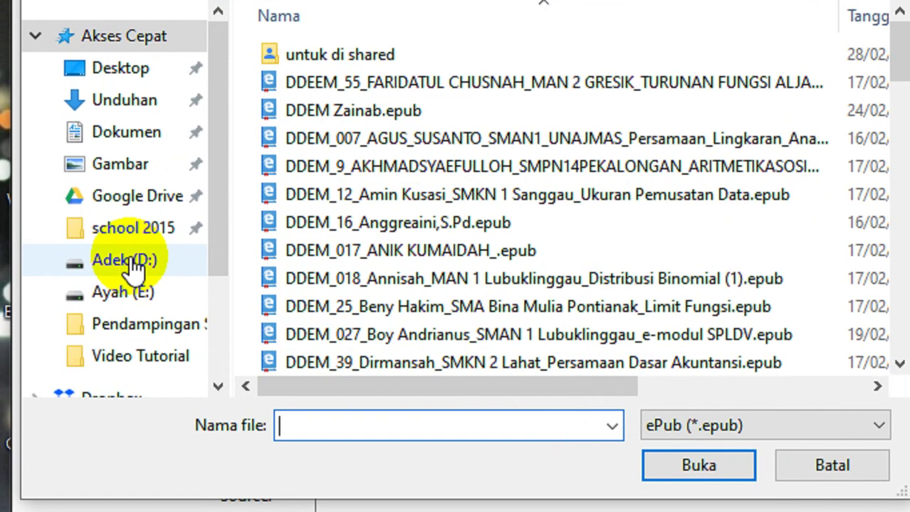
left_click(66, 220)
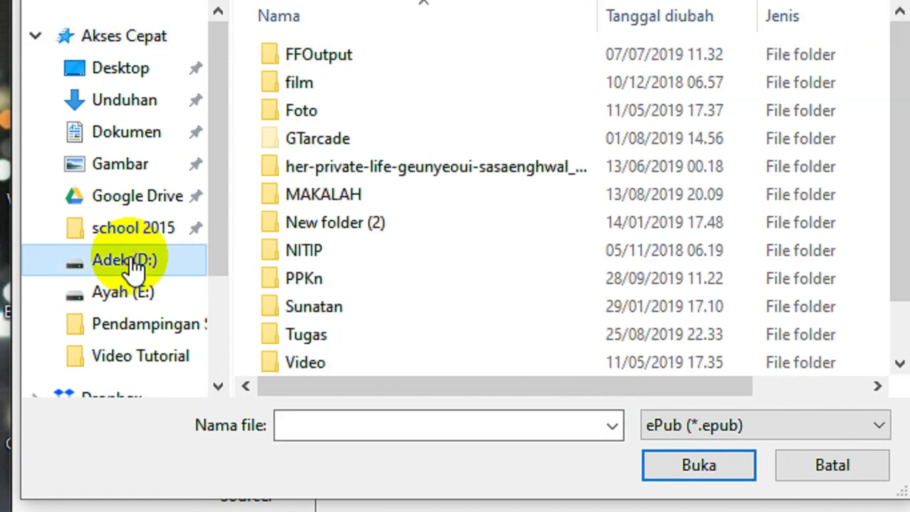
double_click(309, 279)
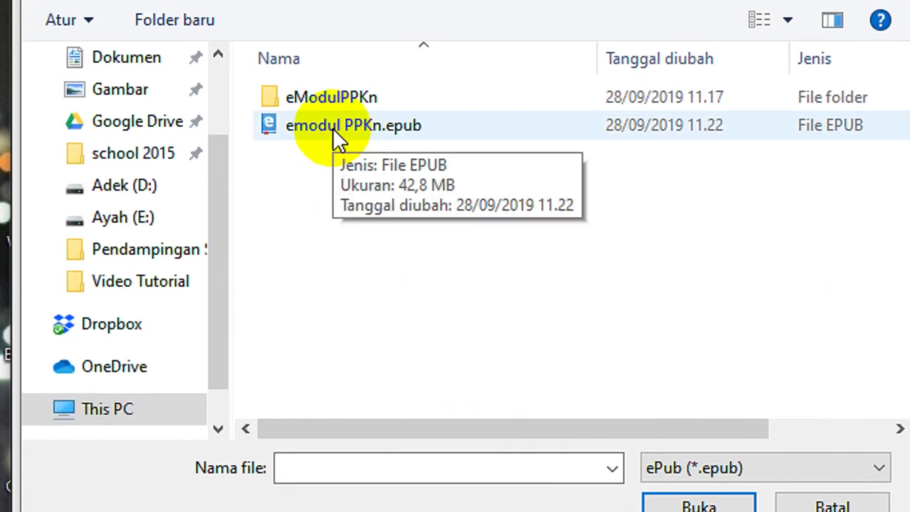
double_click(335, 133)
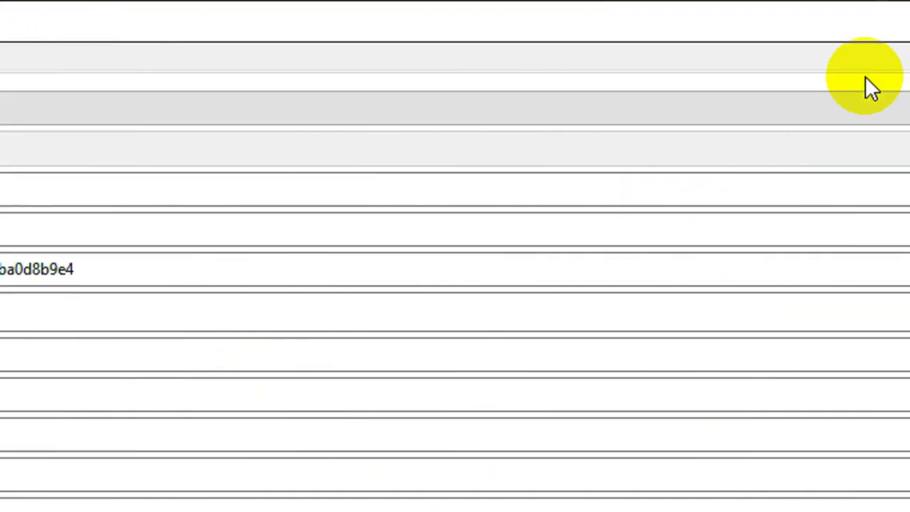
left_click(796, 160)
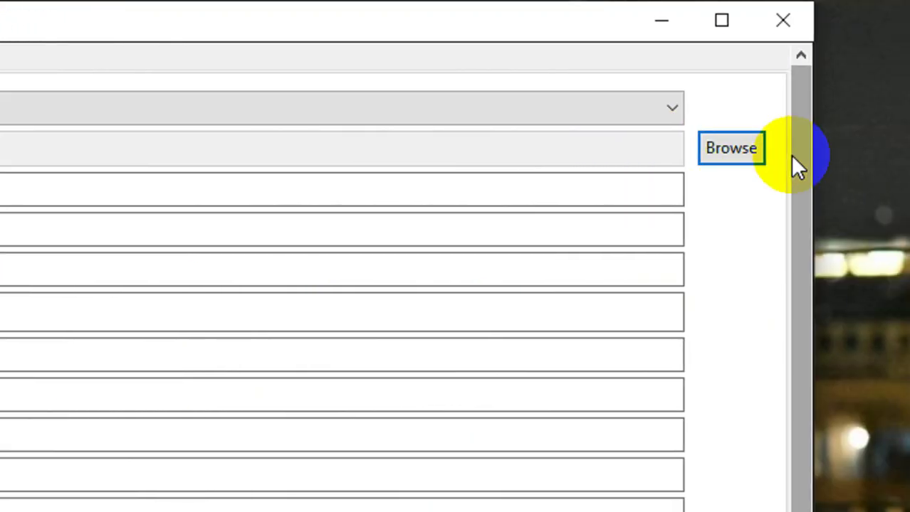
left_click_drag(796, 162, 779, 511)
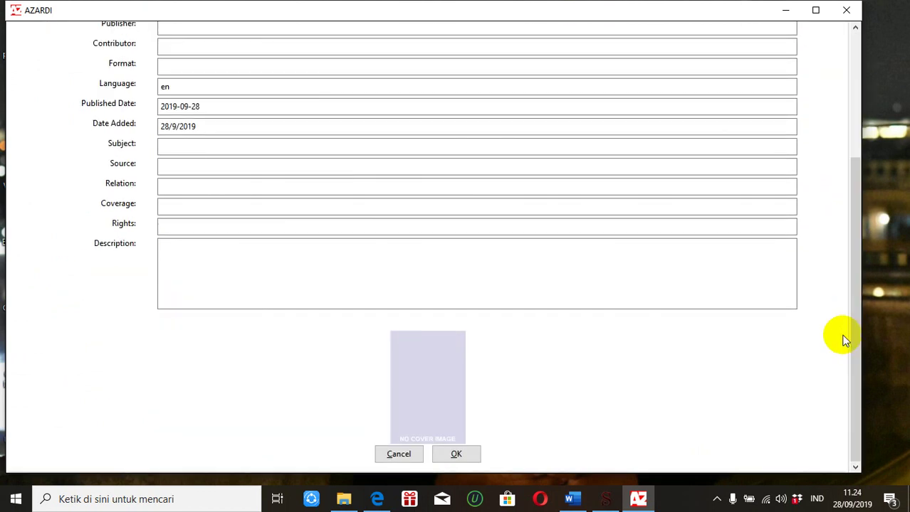
left_click(440, 455)
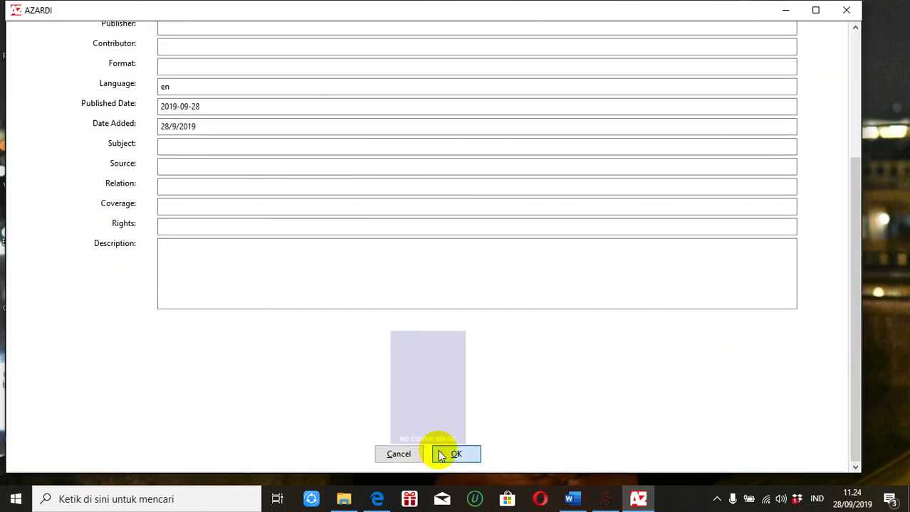
Open the newly added [Title here] book, the first one in the library, for reading
mouse_move(61, 150)
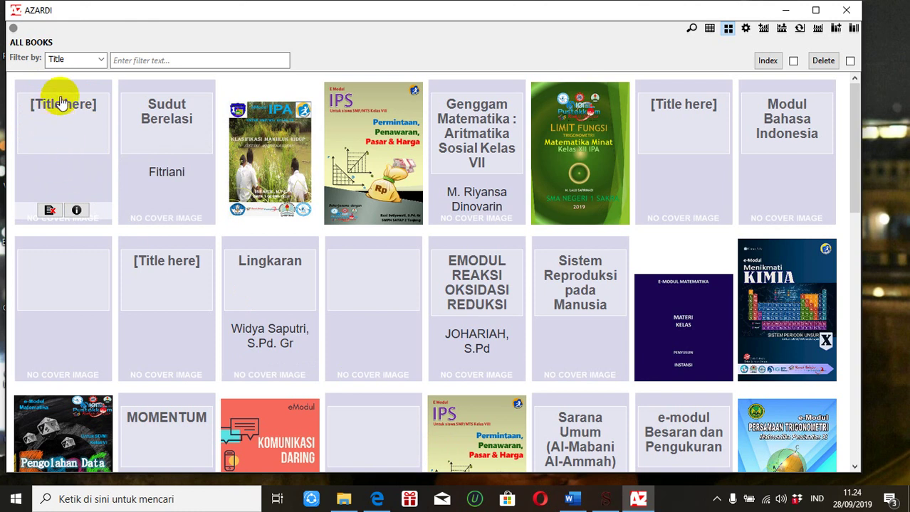
left_click(67, 142)
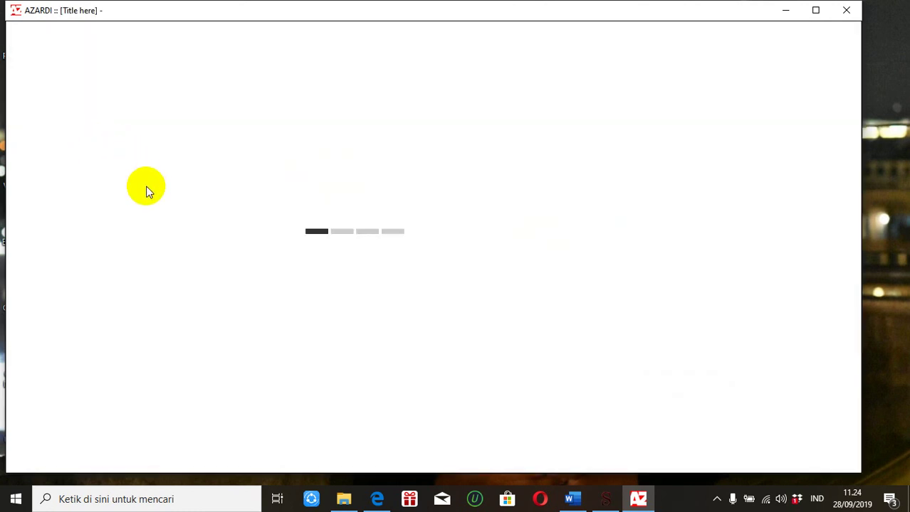